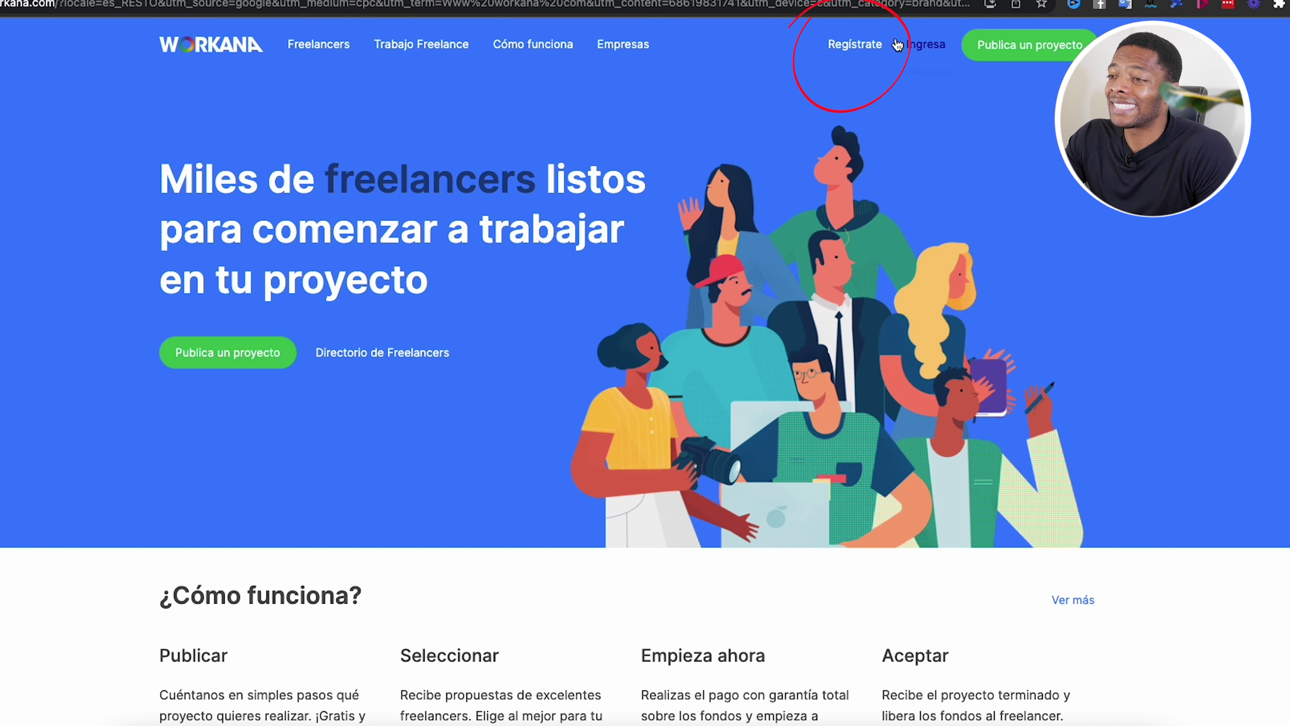
Start the Workana registration as a freelancer and dismiss the saved-password notice.
click(858, 44)
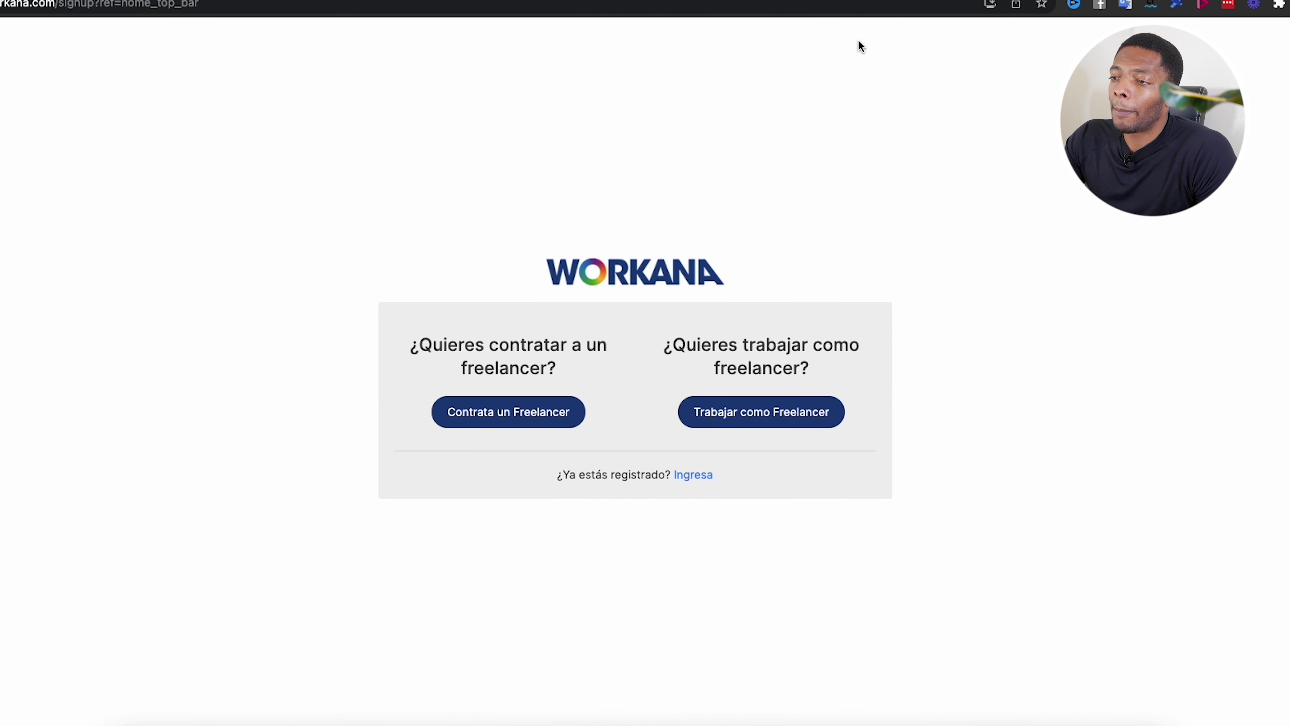
click(734, 427)
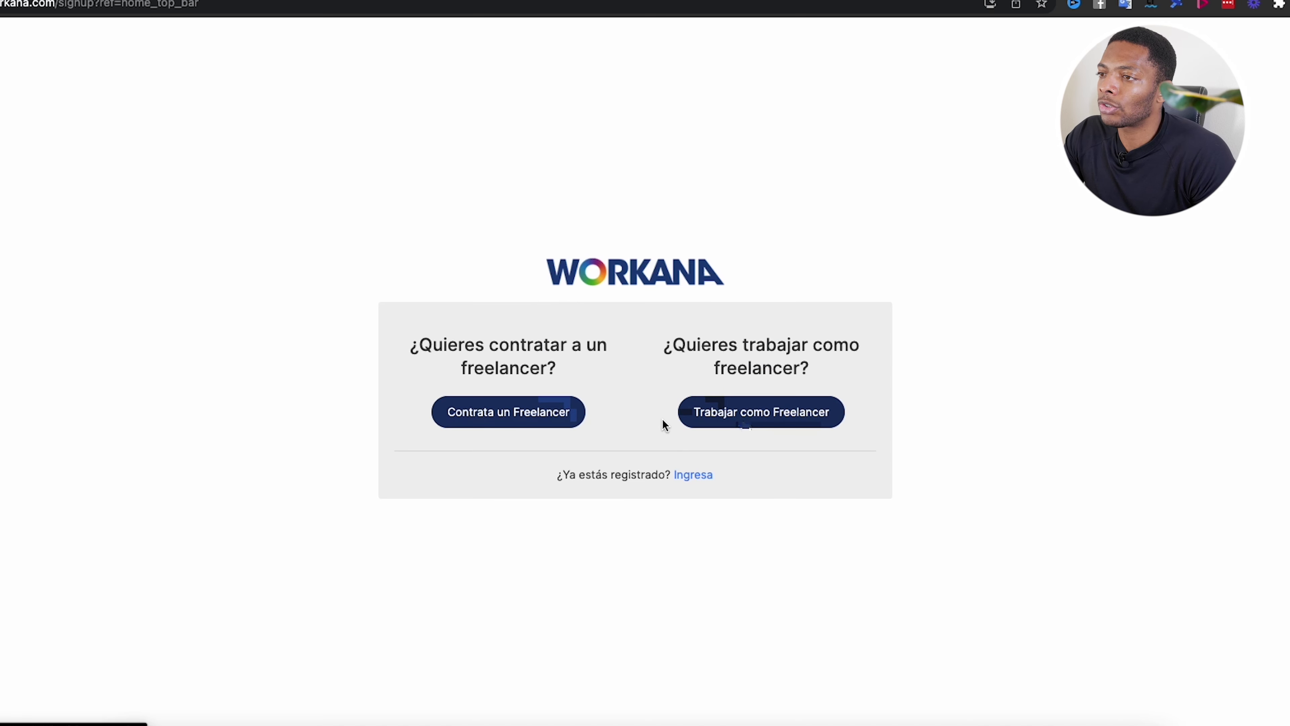
click(753, 416)
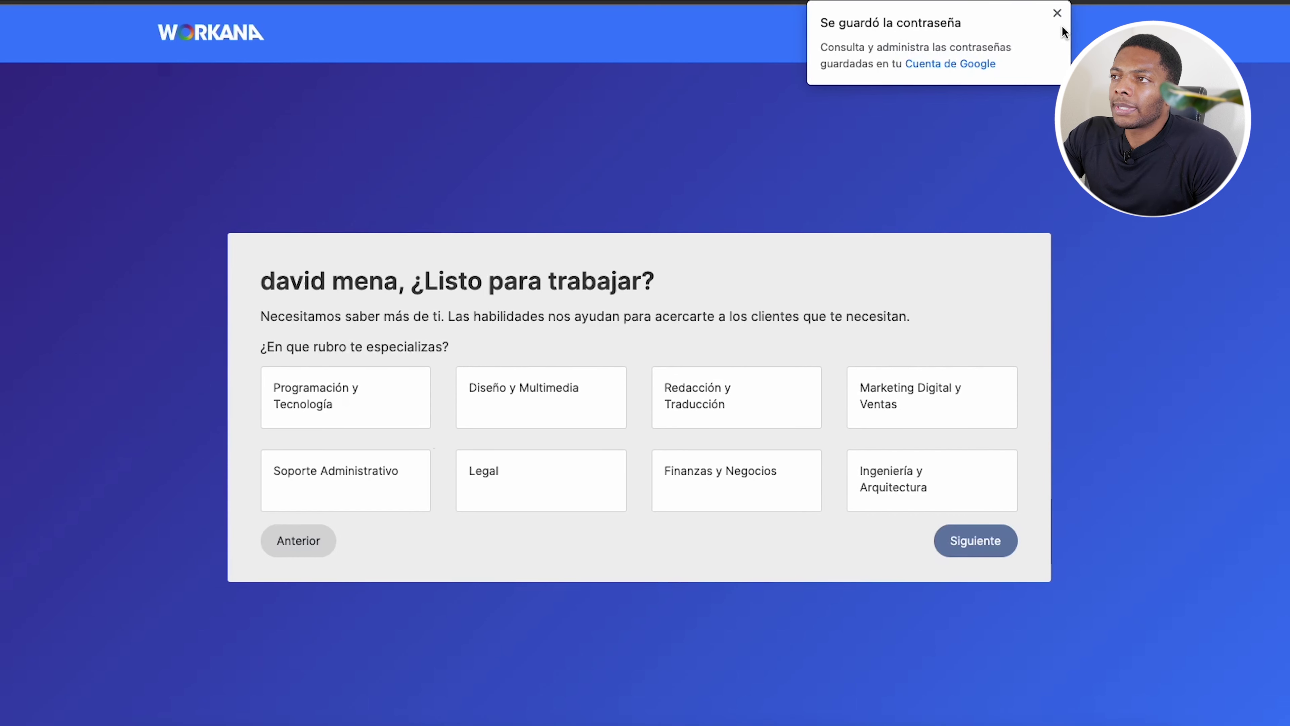
click(1055, 12)
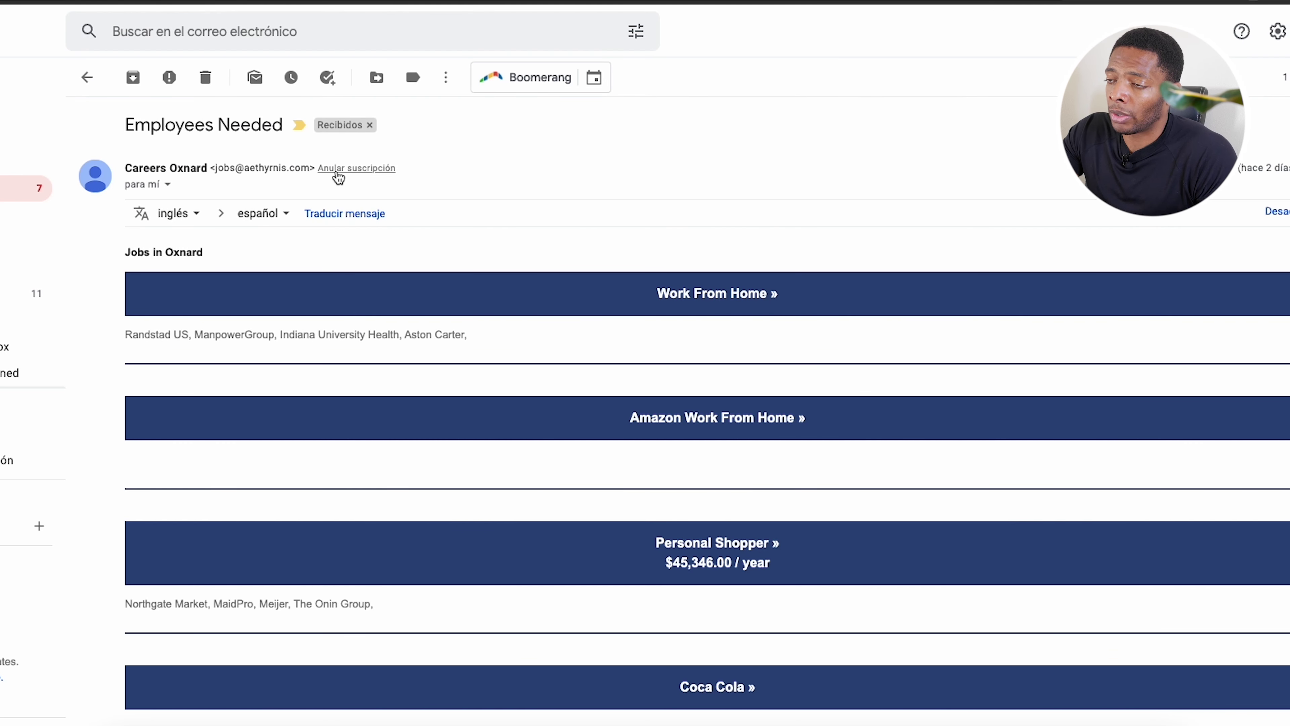
Go to the mail inbox and look through the message about urgent at-home customer service positions.
click(25, 188)
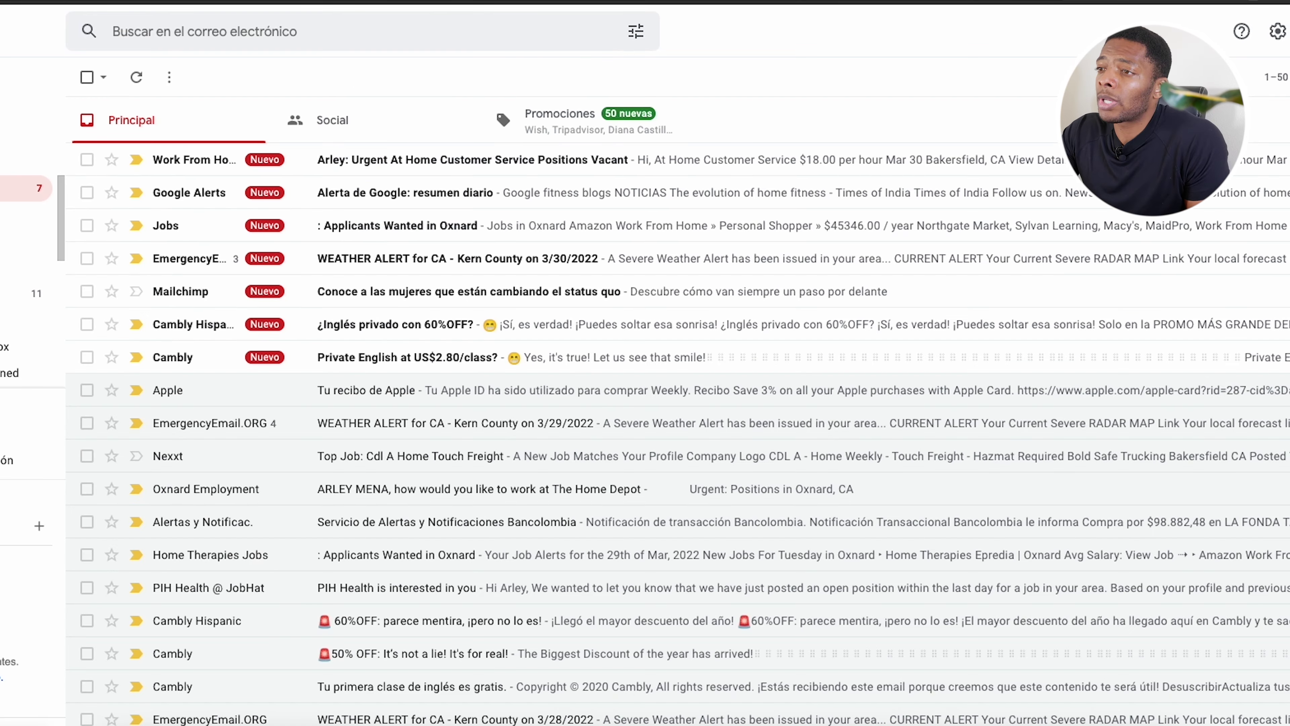
click(373, 160)
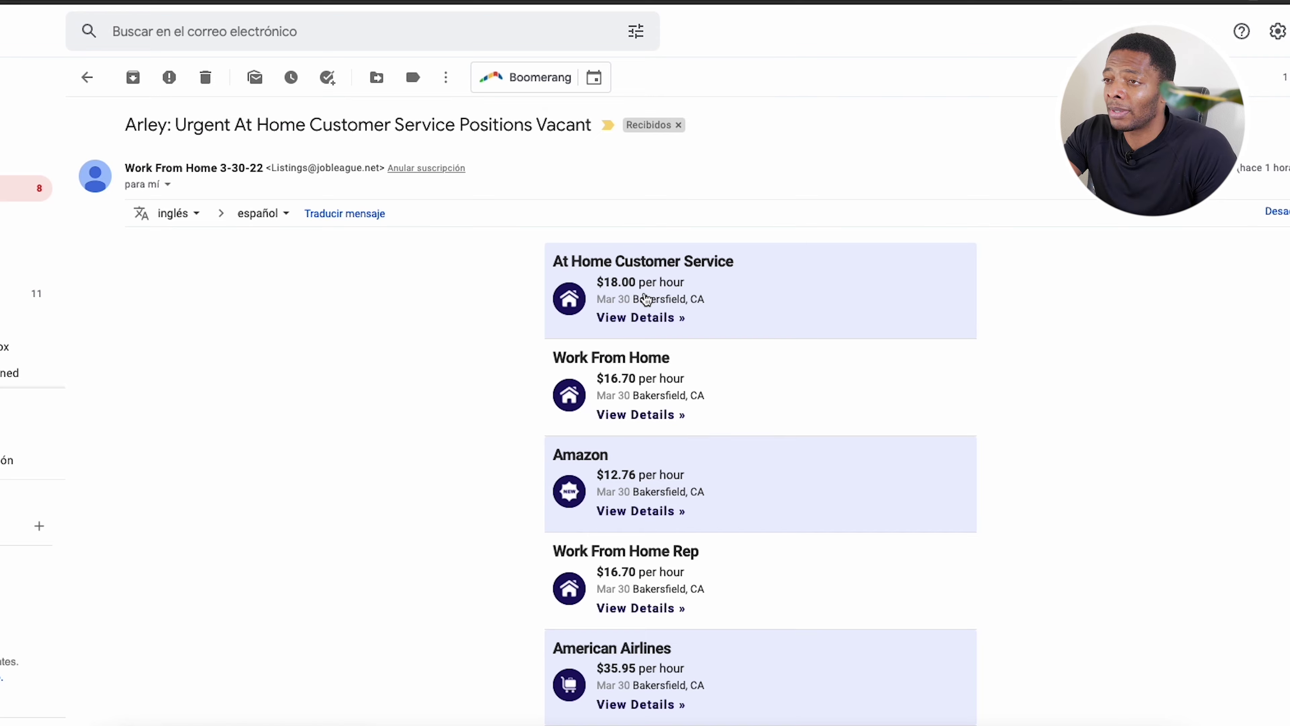
scroll(645, 299, down, 10)
scroll(645, 300, down, 1)
scroll(646, 300, up, 15)
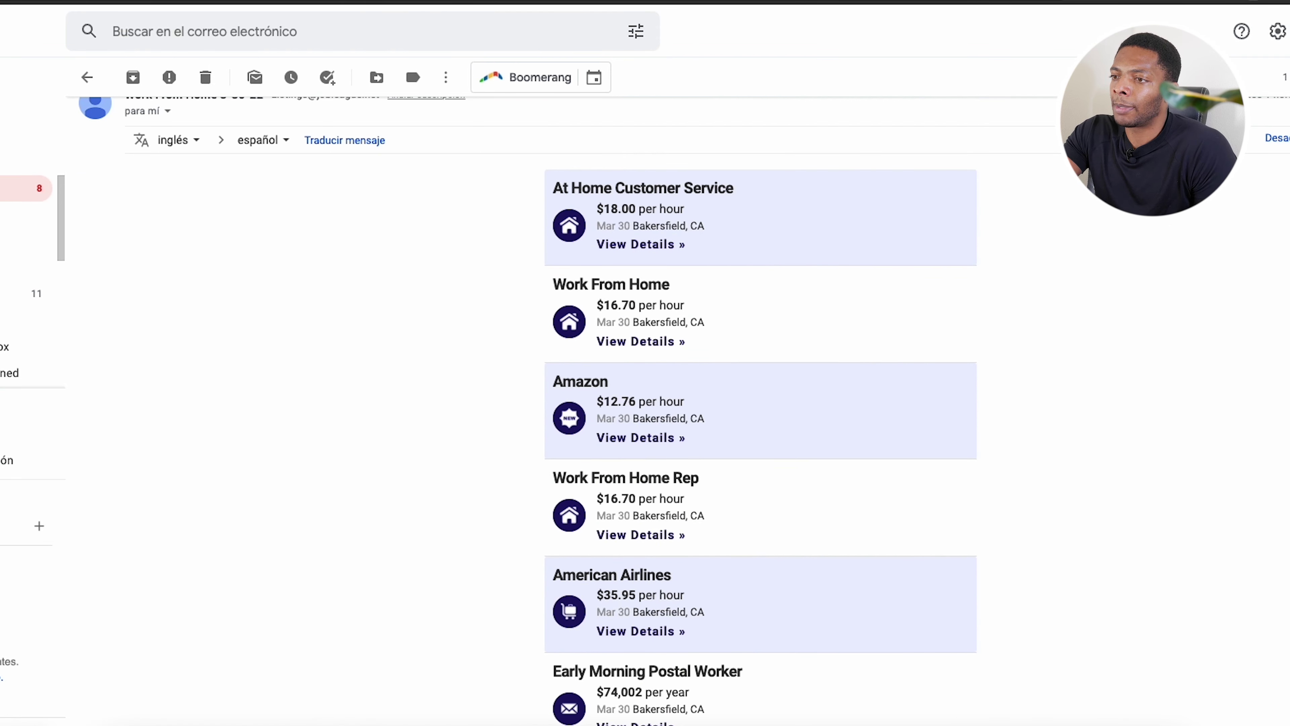
Return to the inbox, open the "Activa tu cuenta en Workana" message and activate the account from it.
click(26, 188)
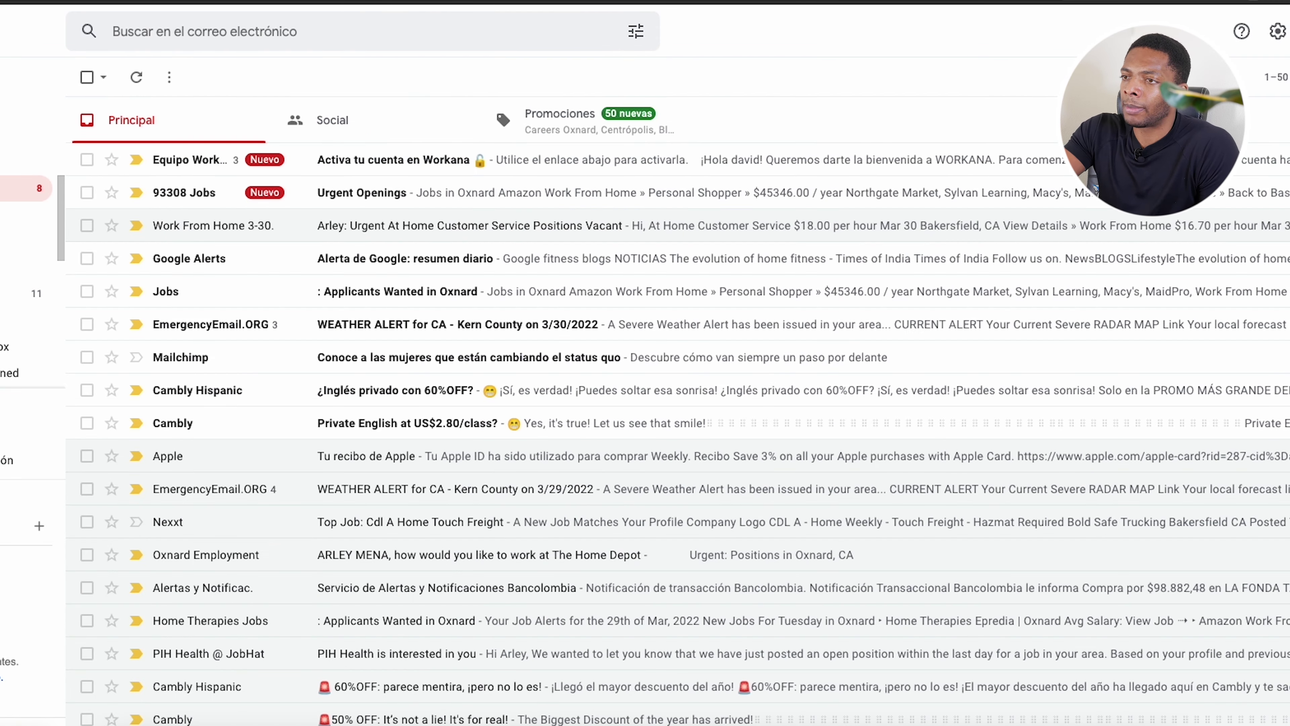
click(394, 165)
scroll(884, 363, down, 5)
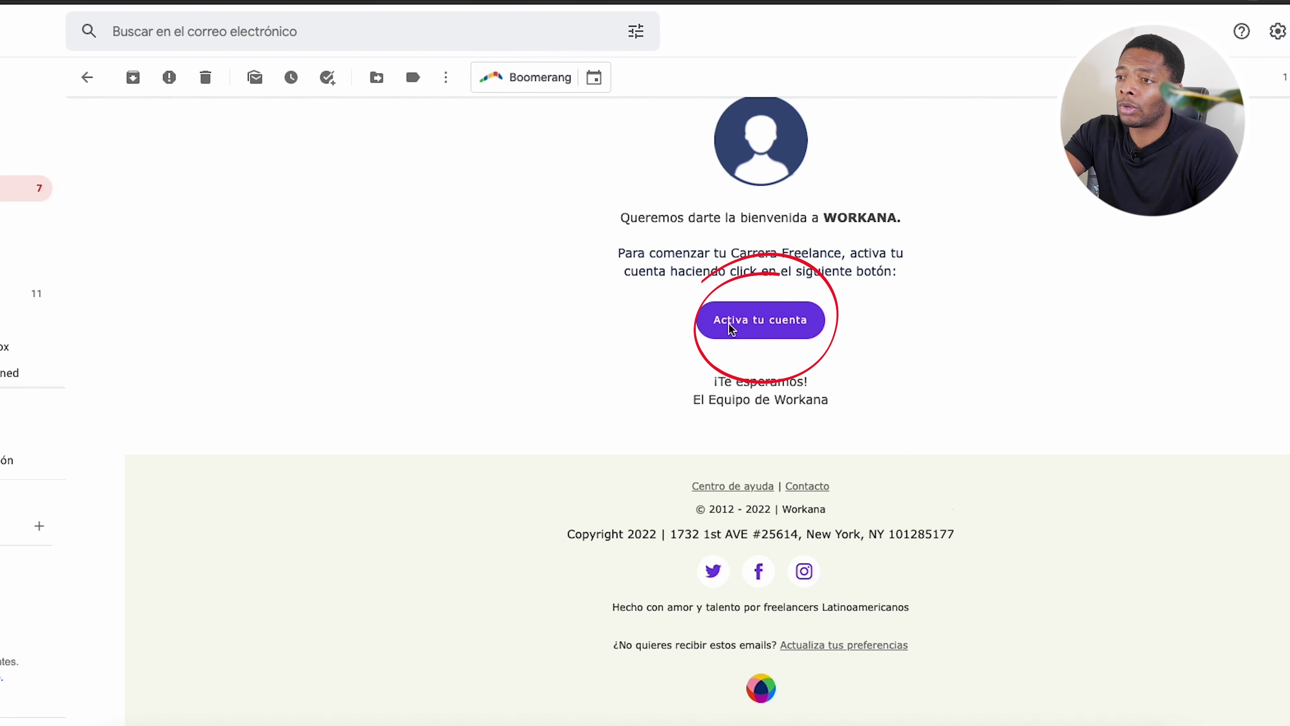
click(765, 331)
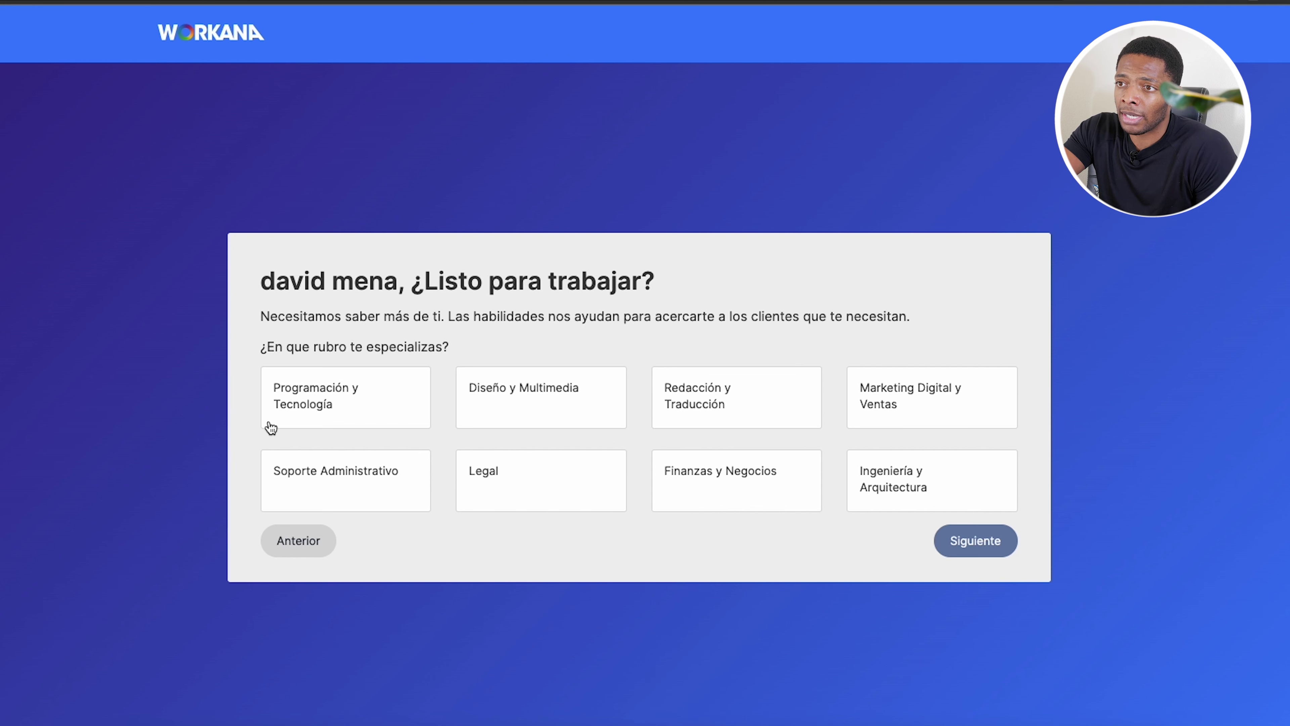
Try Programación y Tecnología, Legal and Diseño y Multimedia as the field of specialization.
click(336, 402)
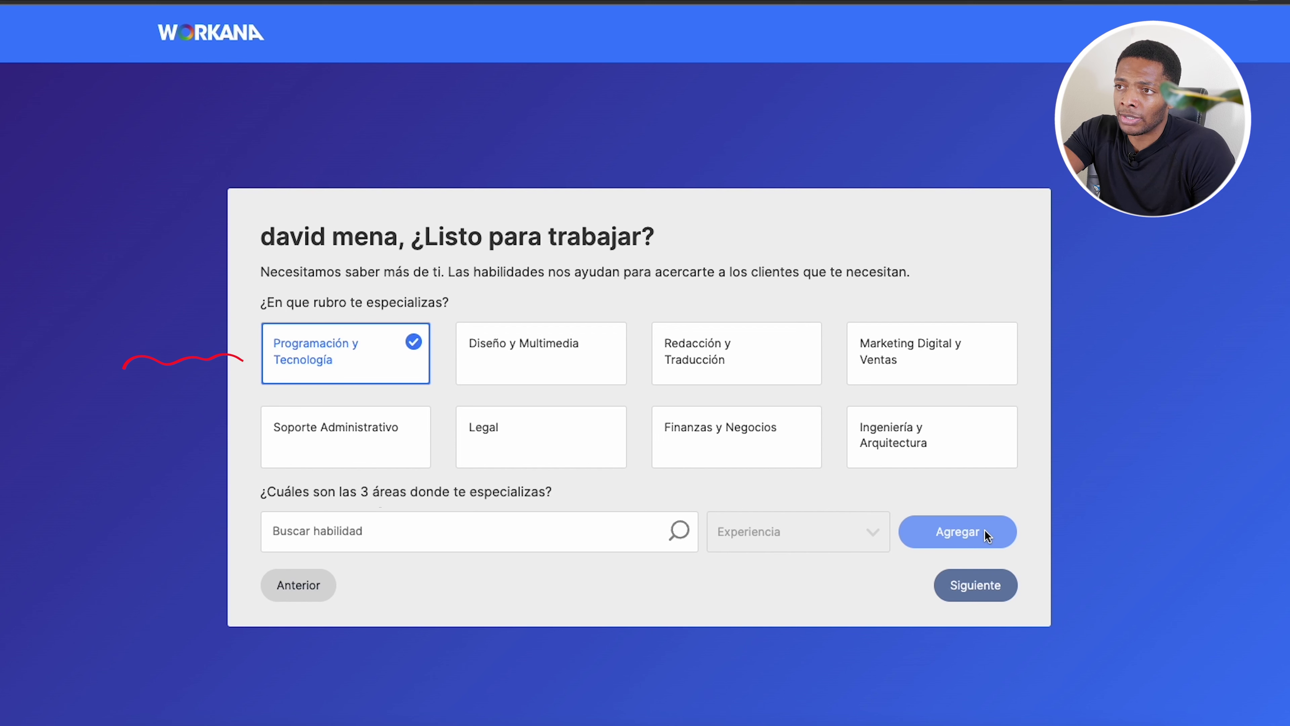
click(491, 423)
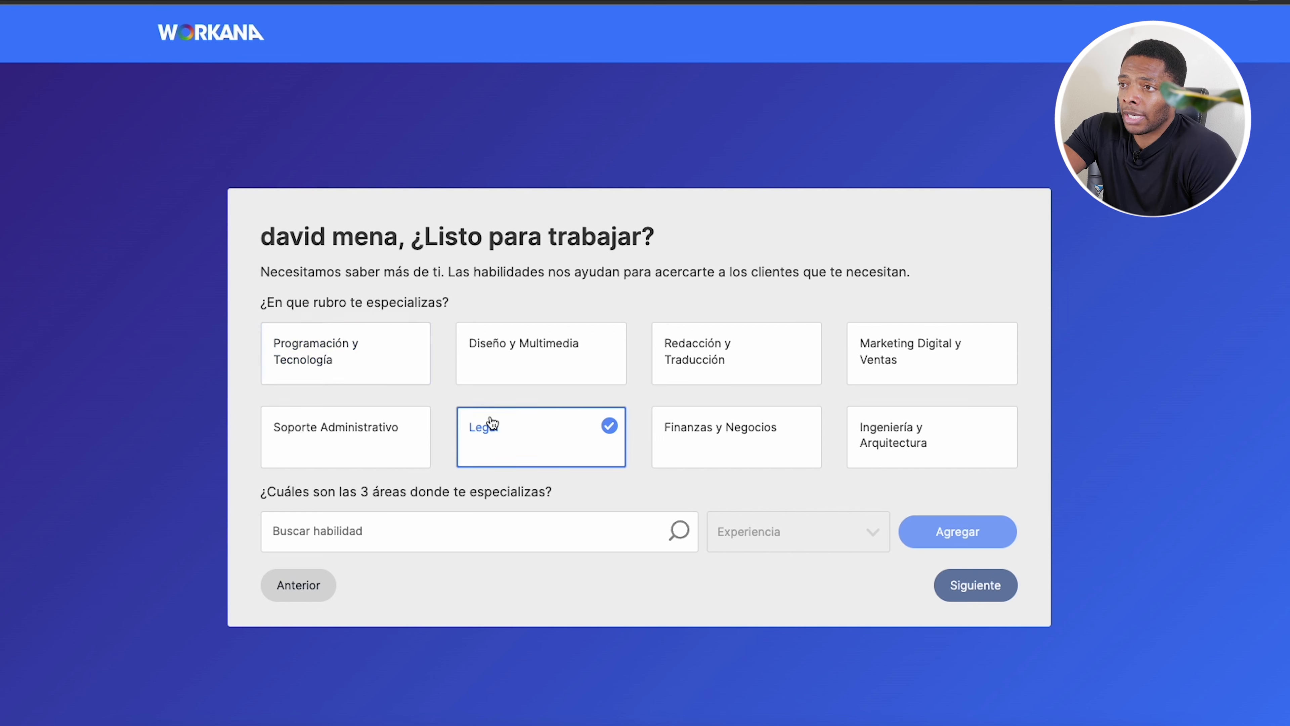
click(514, 349)
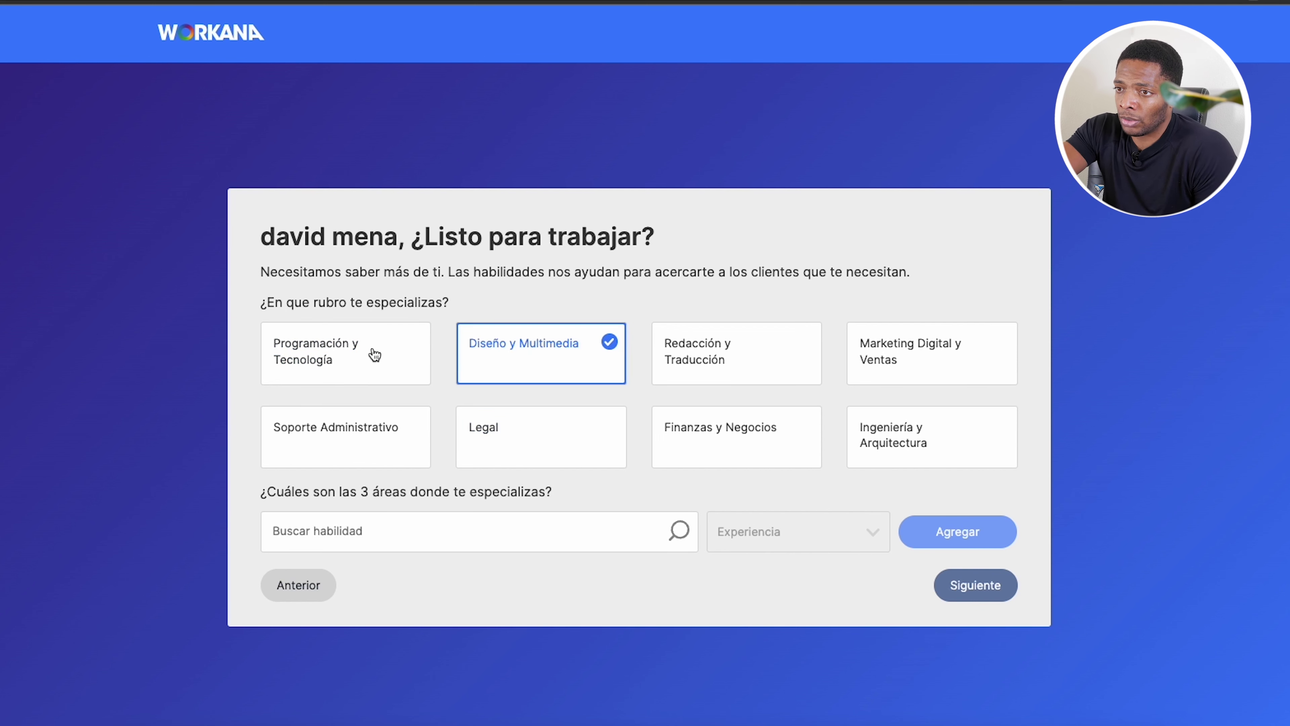
click(353, 344)
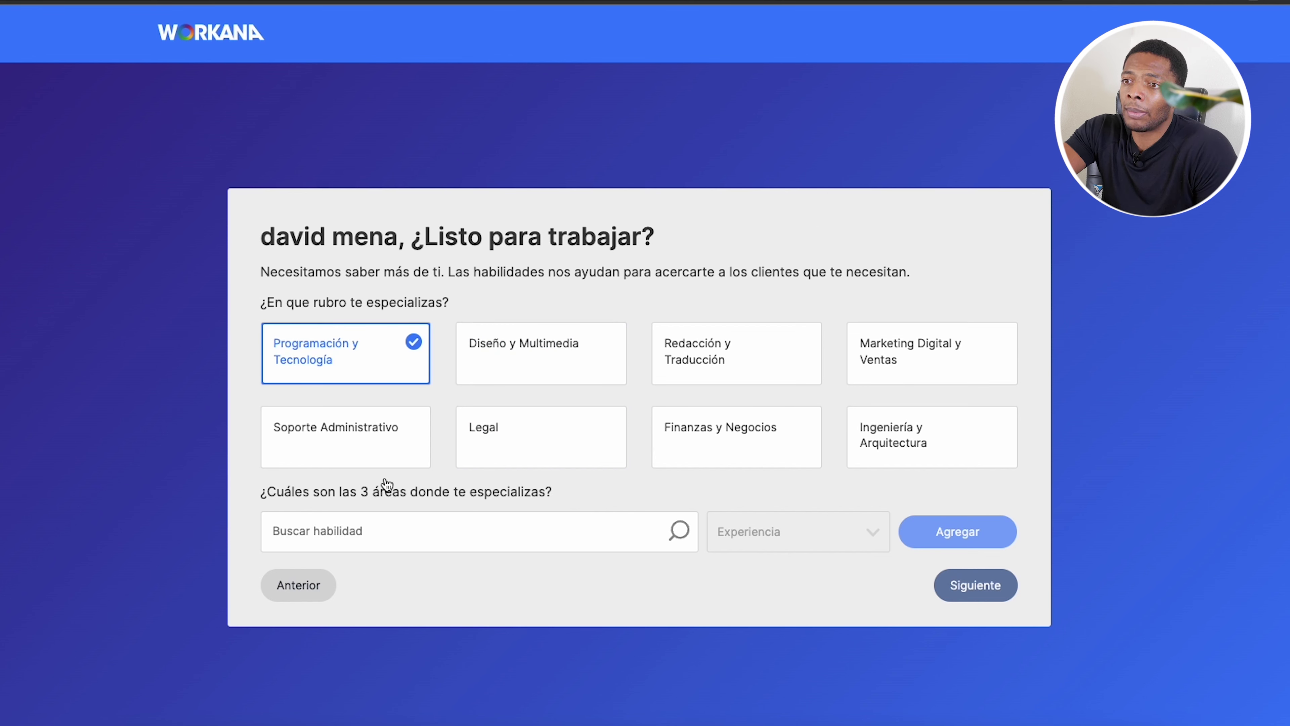
Choose Soporte Administrativo as the field and add the skill Diseño Gráfico with 1 a 3 años of experience.
click(313, 528)
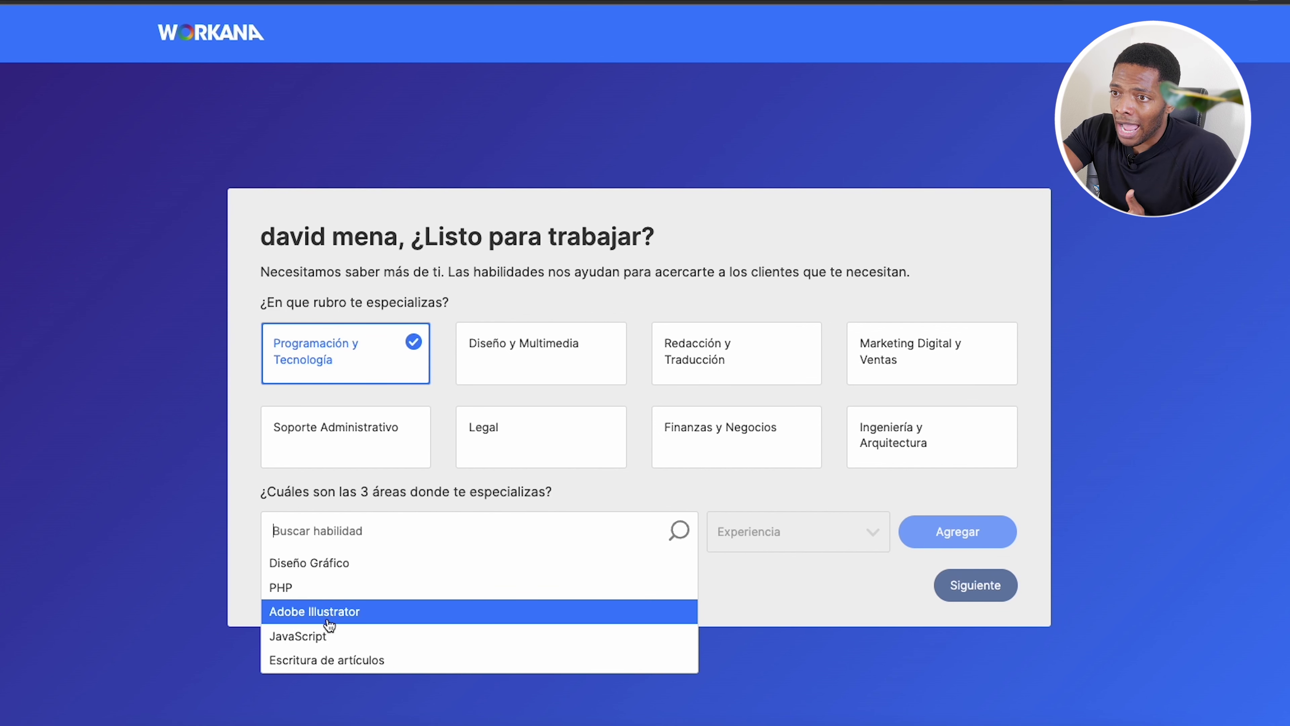
click(345, 434)
click(355, 562)
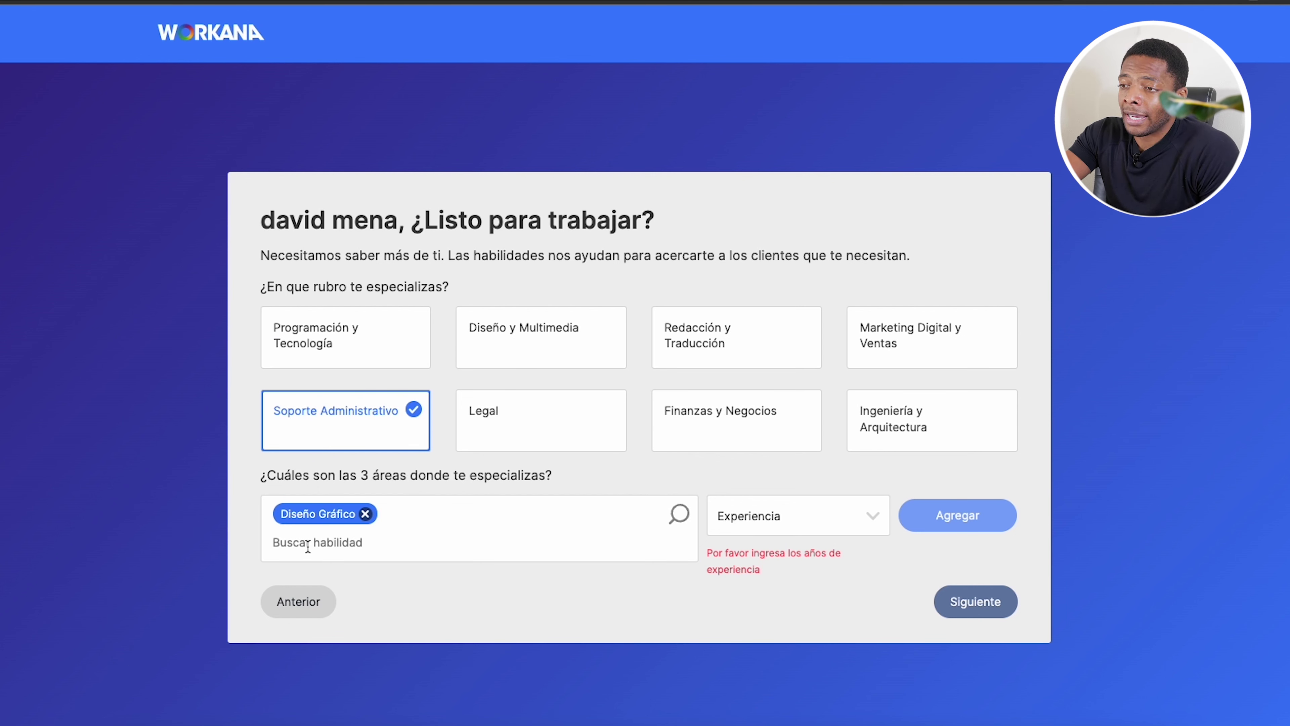
click(759, 515)
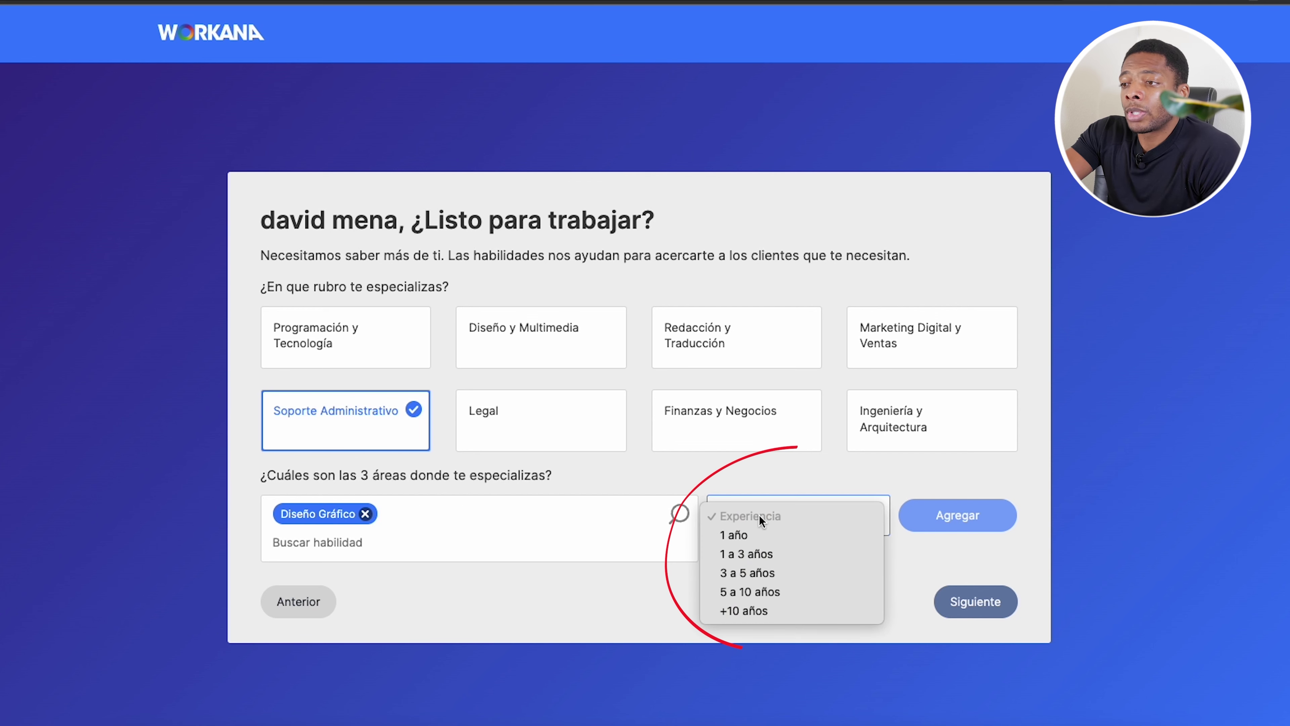
click(765, 558)
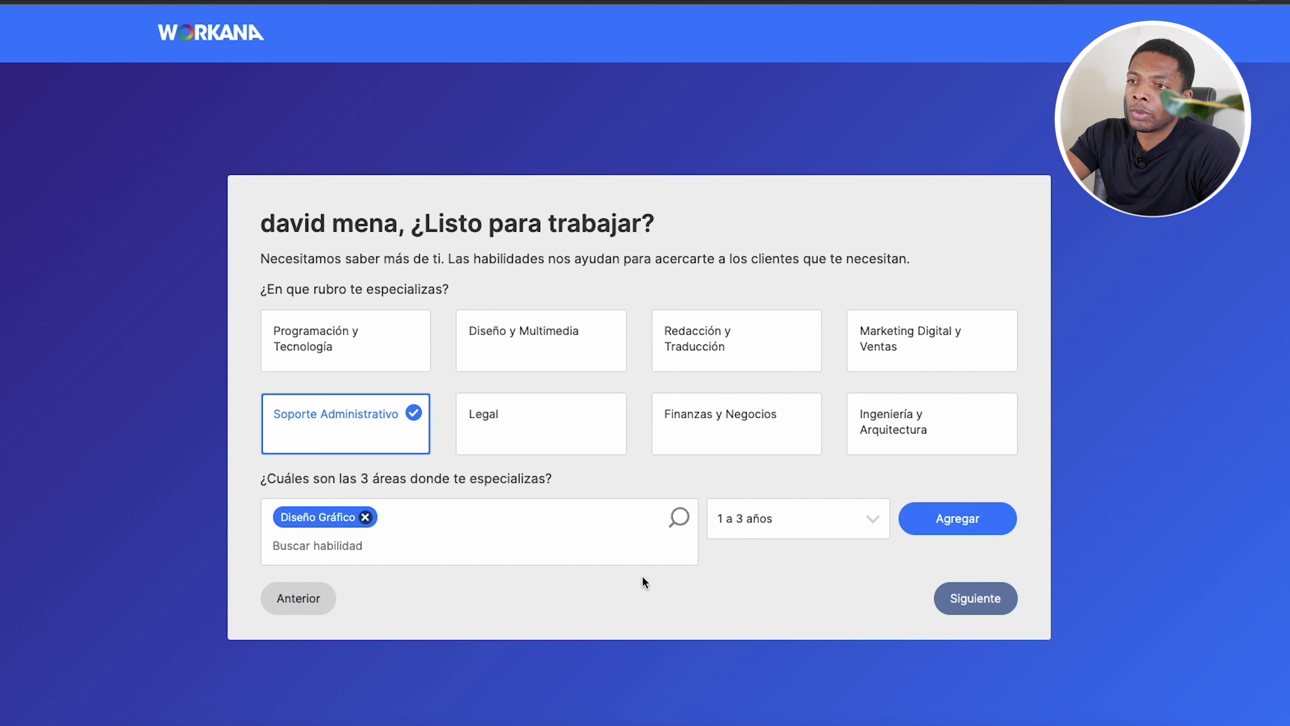
Add Marketing Online as the second skill with 3 a 5 años of experience.
text(tuh)
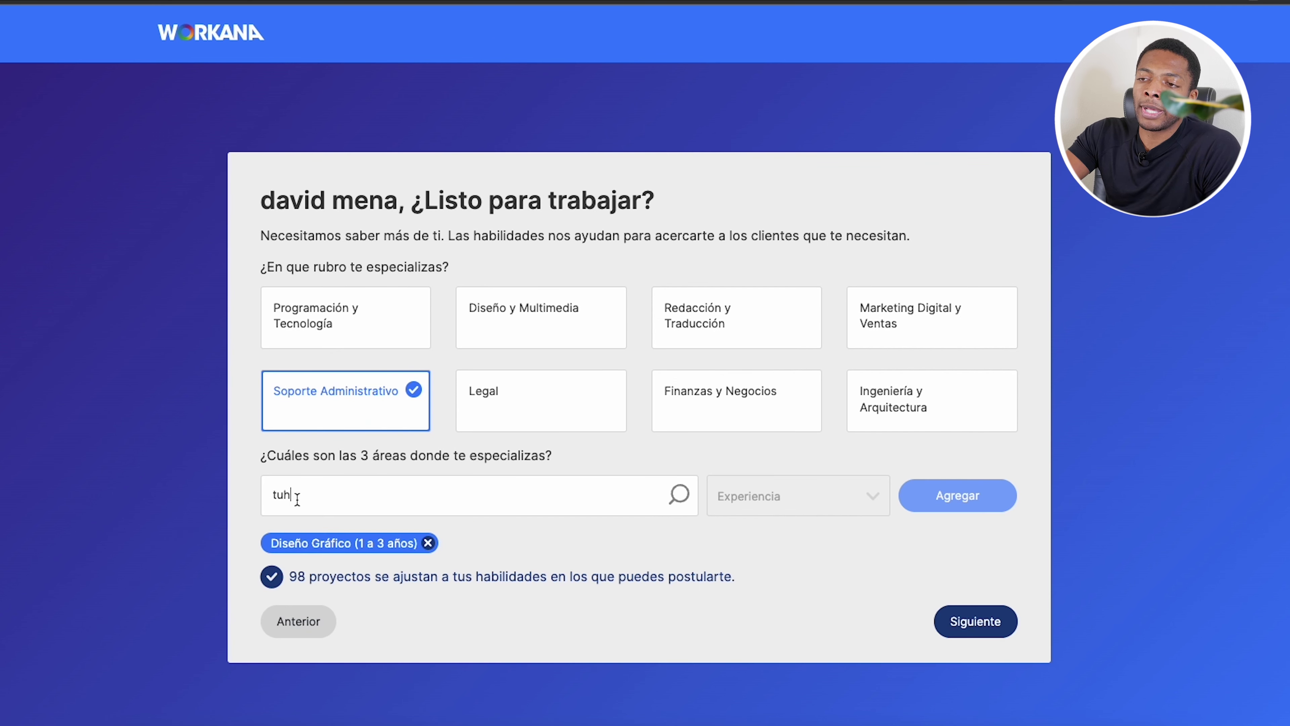
key(BackSpace)
key(BackSpace)
key(BackSpace)
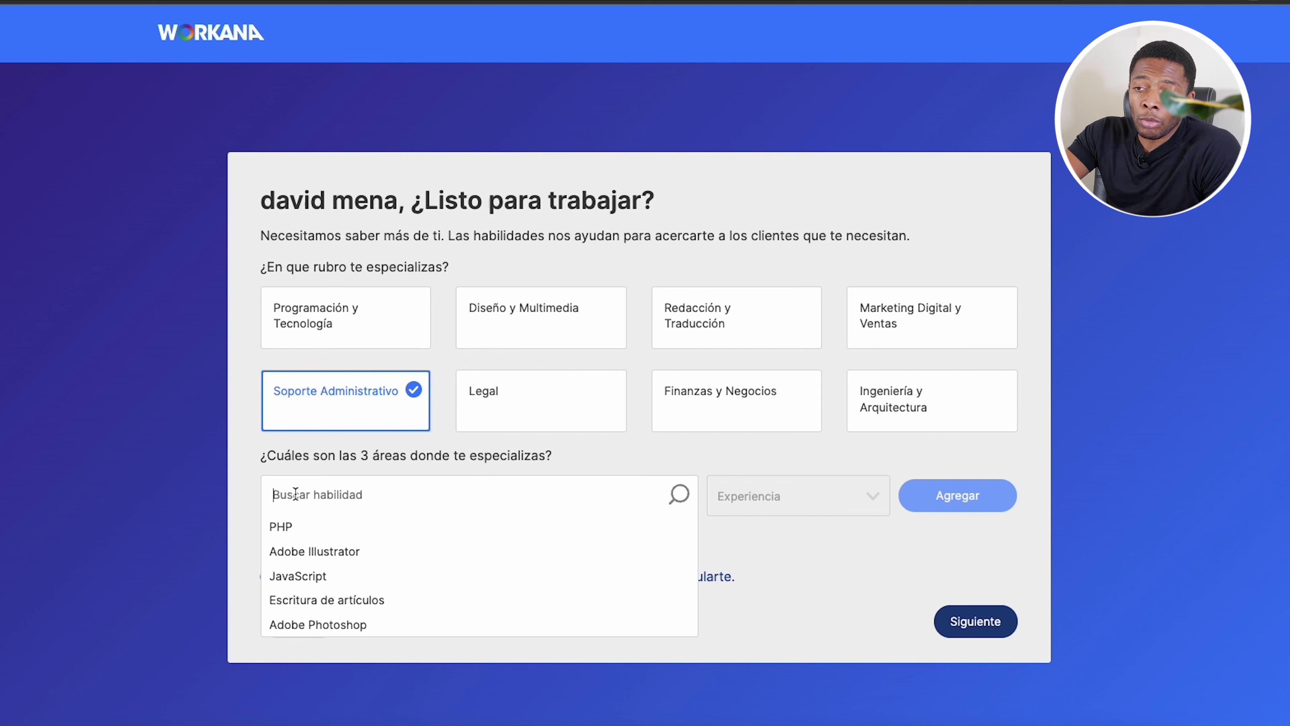
text(ma)
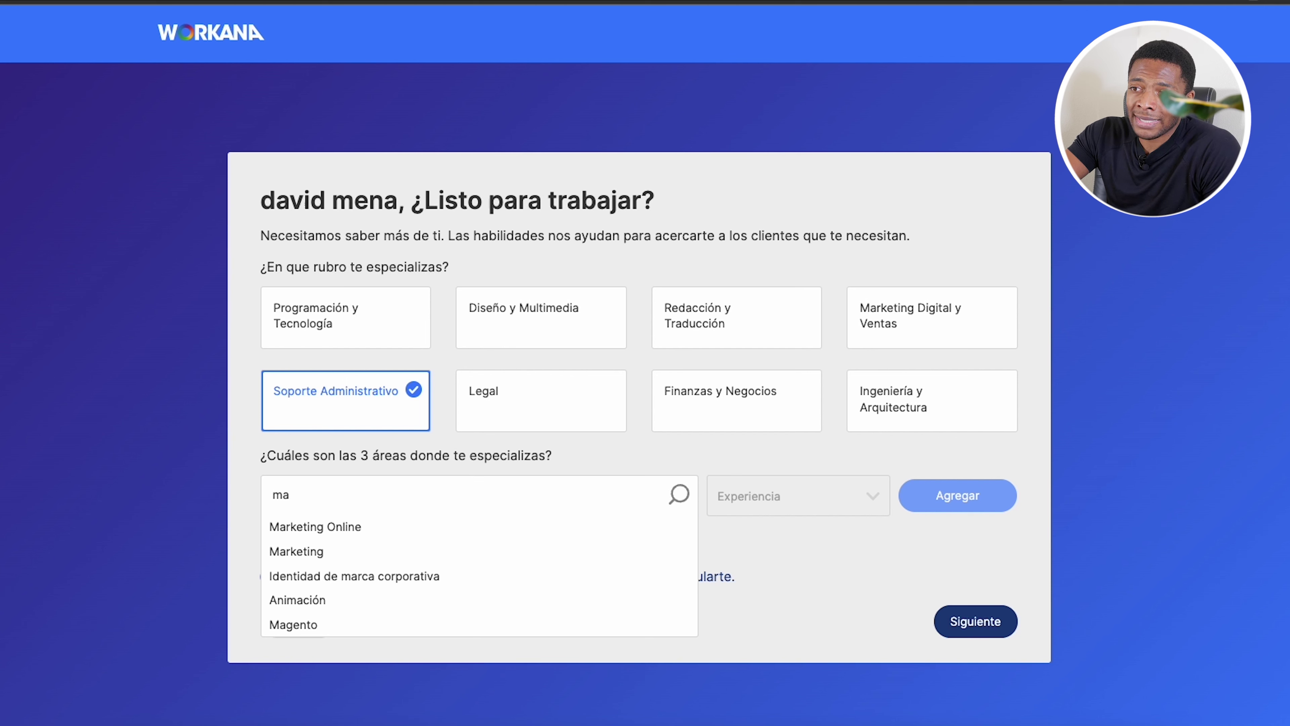
click(281, 529)
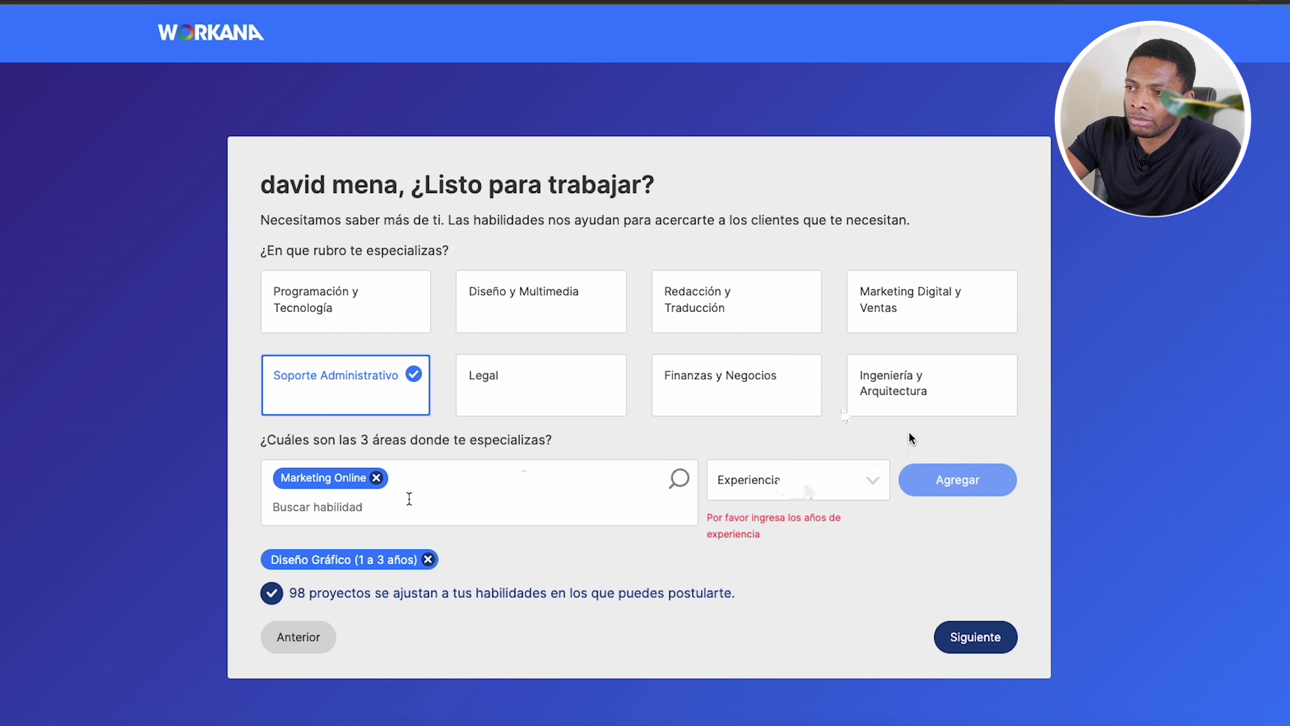
click(869, 480)
click(774, 537)
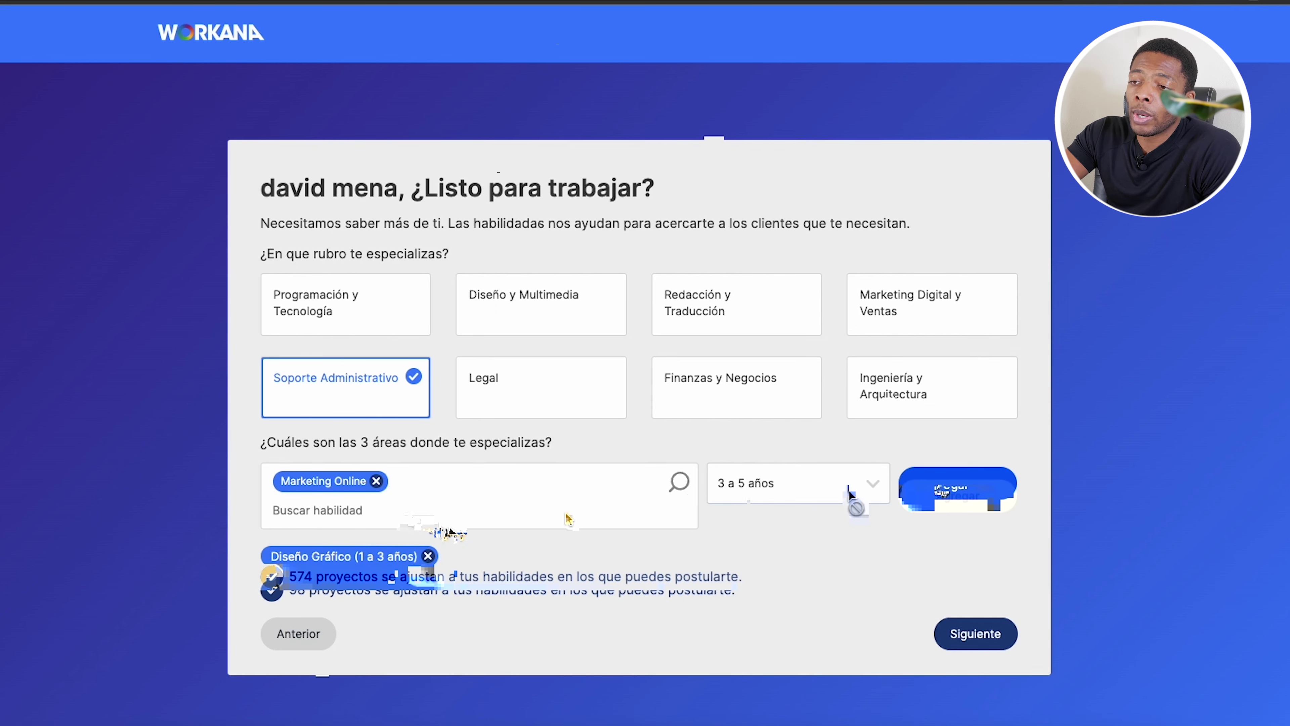
Add Adobe Photoshop as the third skill with 1 año of experience and continue to the profile presentation page.
click(370, 491)
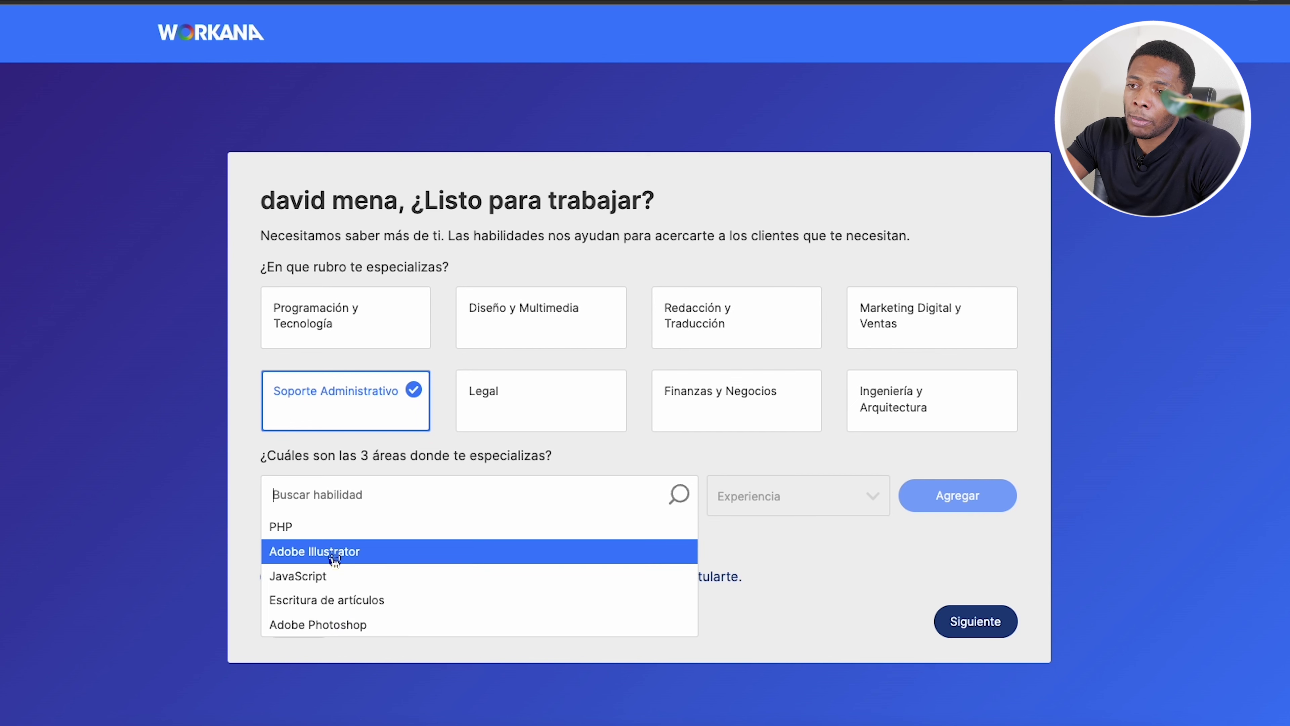
click(313, 625)
click(757, 479)
click(760, 495)
click(965, 489)
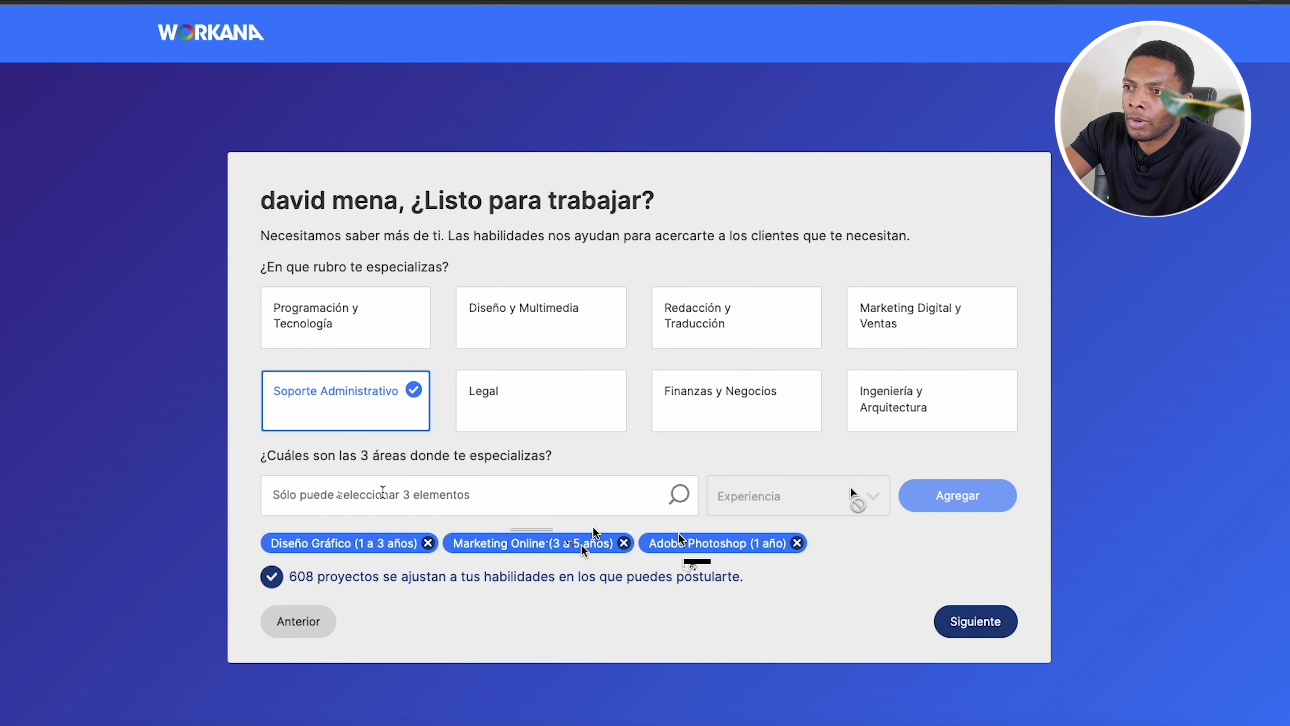
click(964, 621)
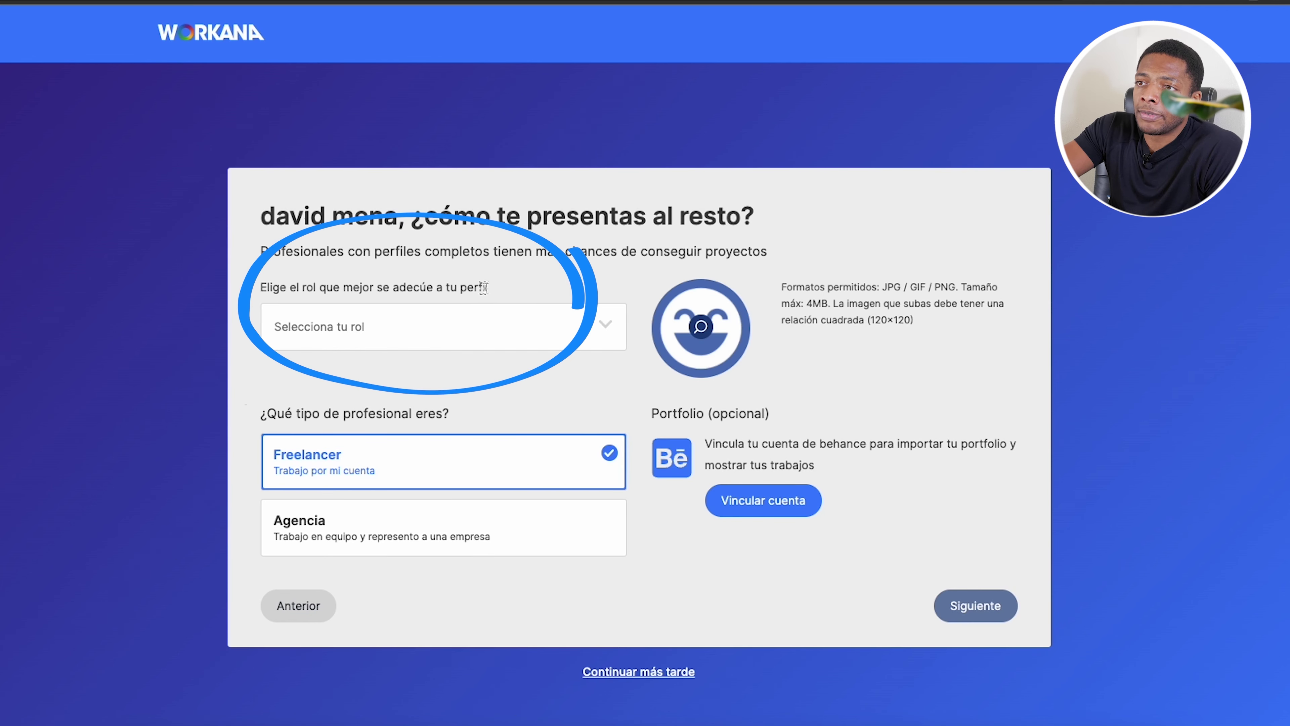
Choose the role Asistente administrativo and the professional type Freelancer, and continue to the projects page.
click(436, 306)
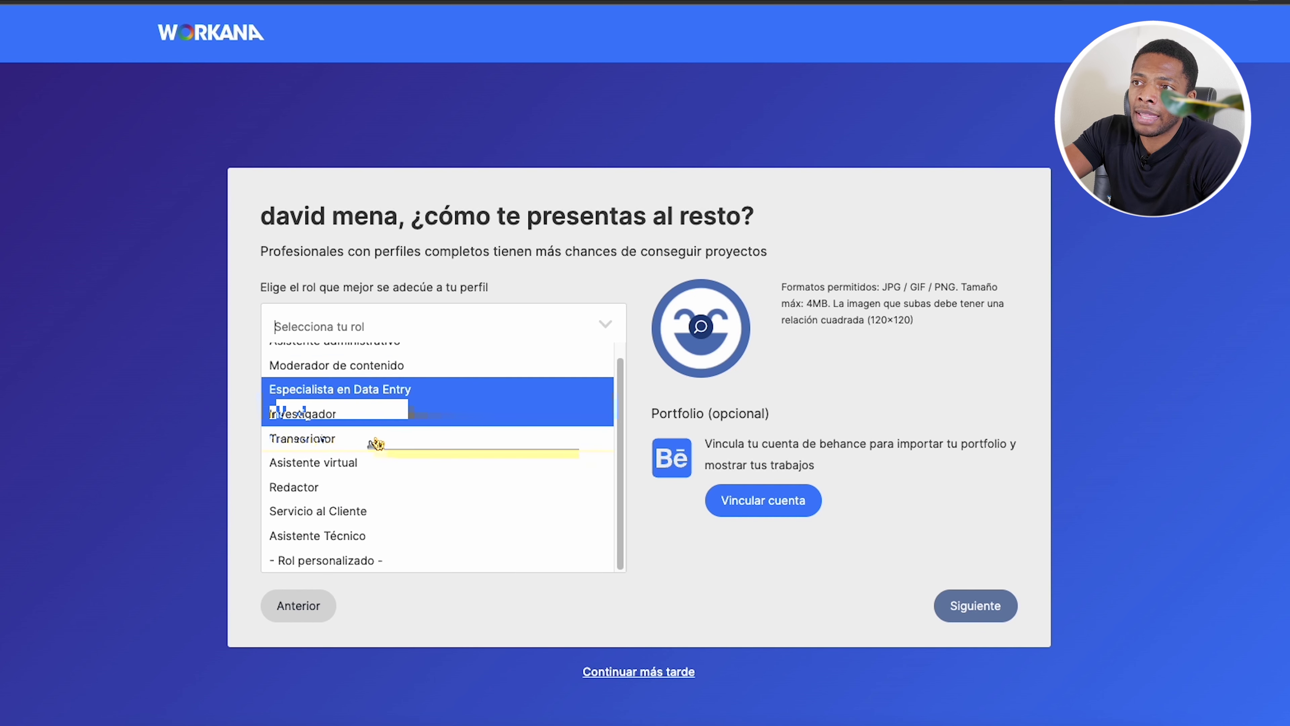
click(341, 354)
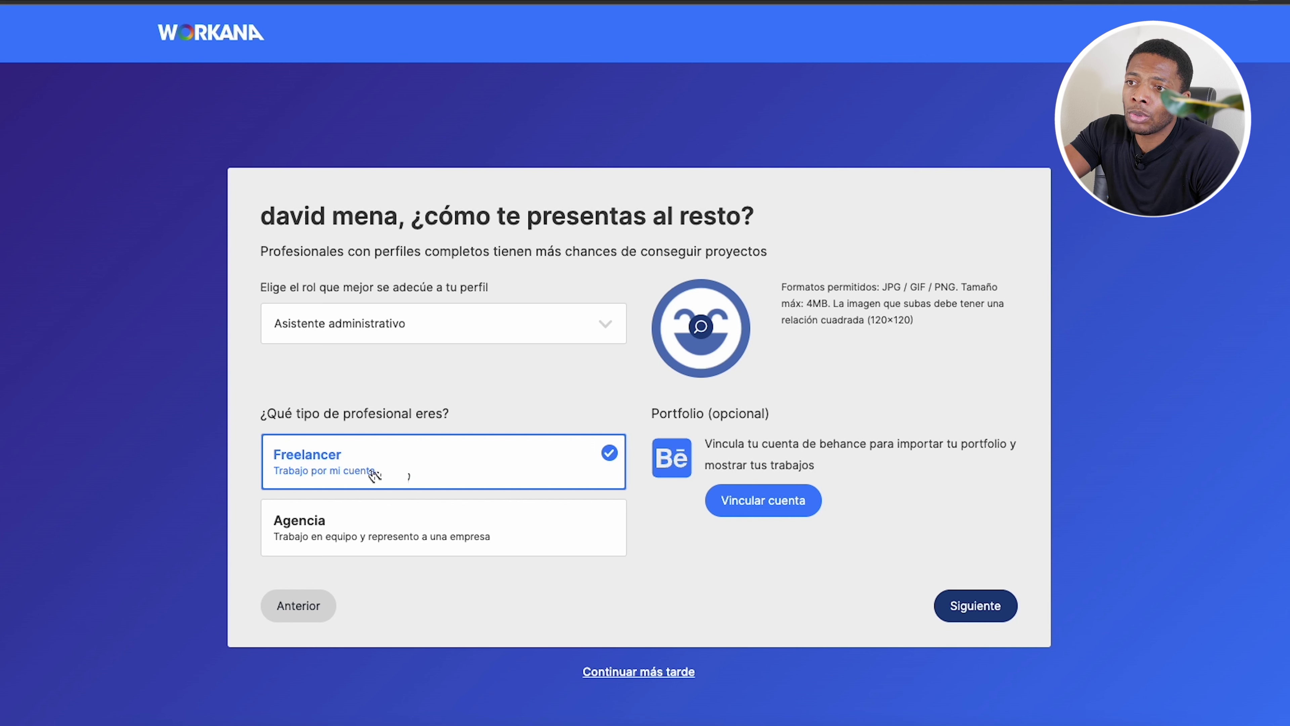
click(326, 539)
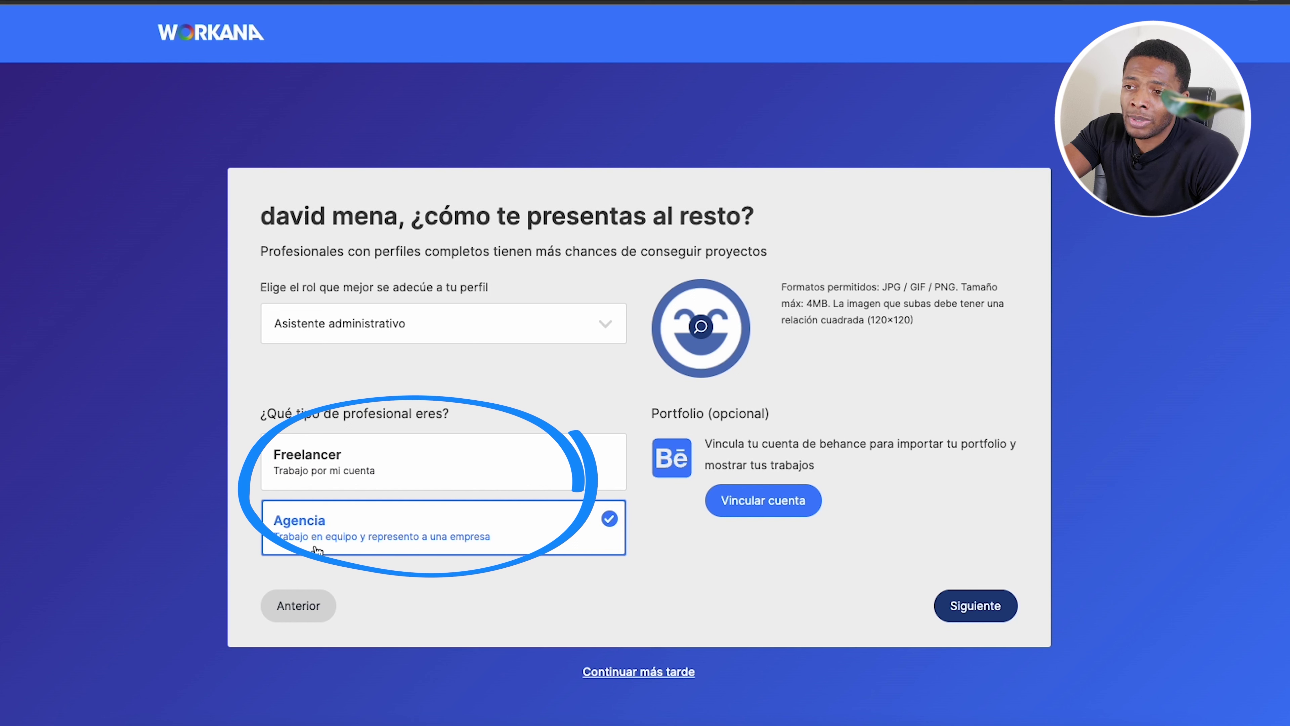
click(382, 462)
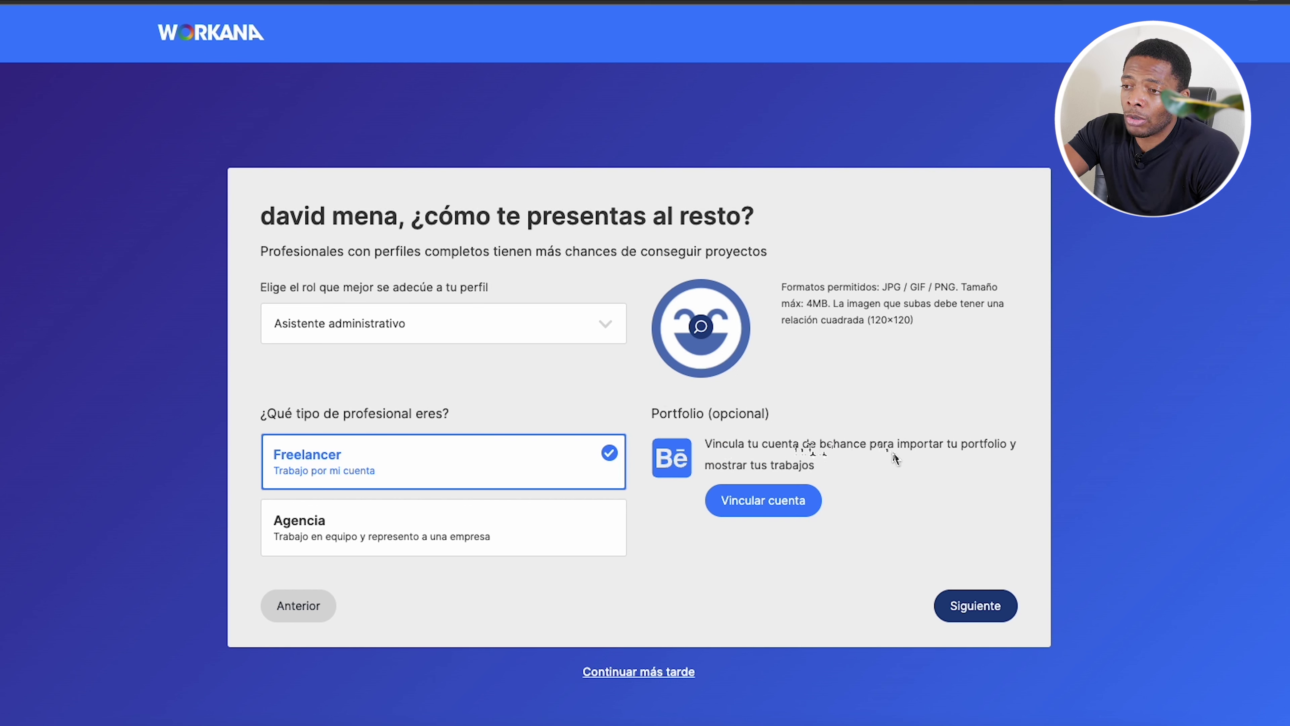
click(957, 607)
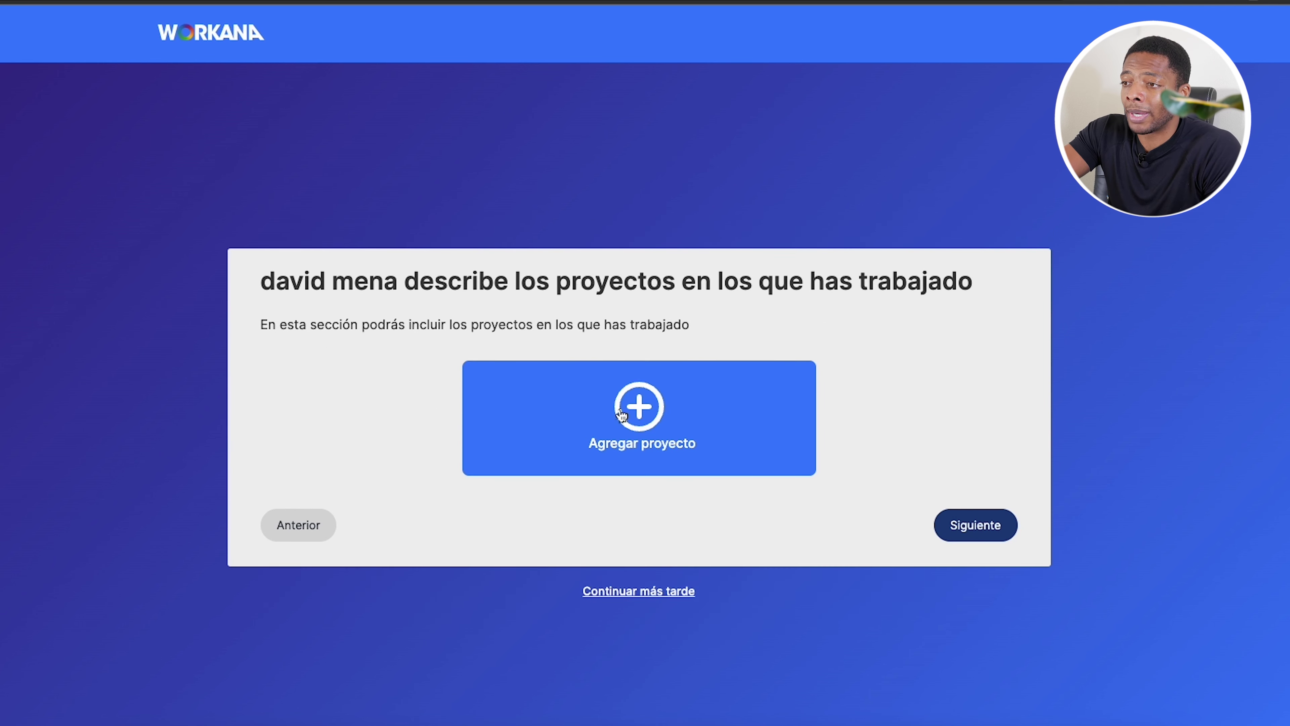
Add a new project to the profile and enter "yo dicene" as its title.
click(620, 395)
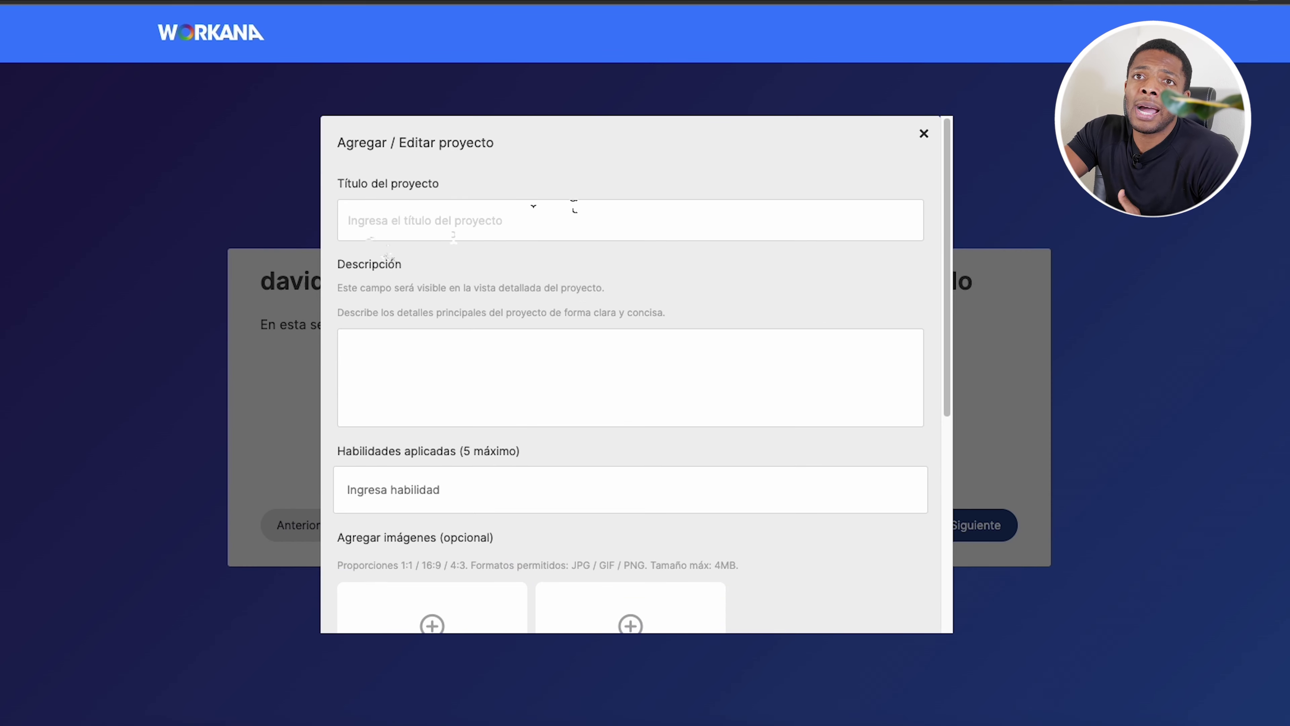
click(392, 218)
text(yo dicene)
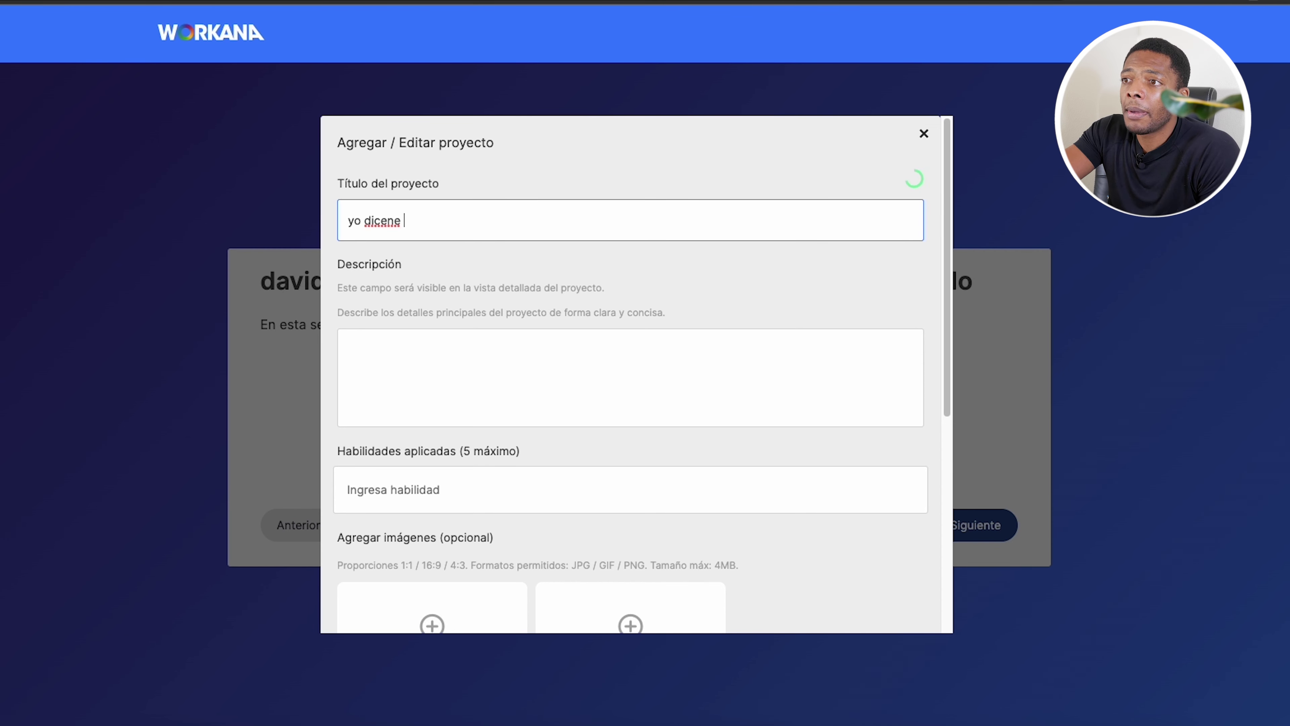
Try to correct the misspelled second word of the project title to "disene".
right_click(389, 223)
click(373, 219)
key(Right)
key(Right)
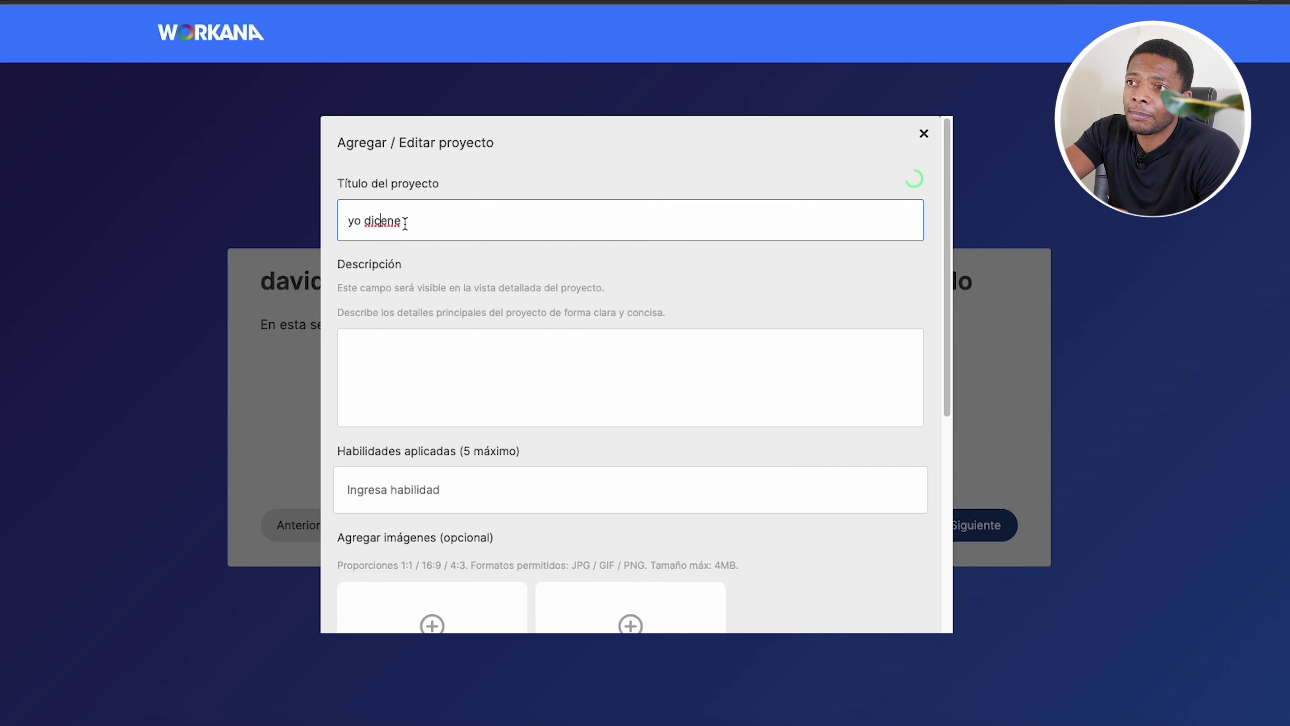
key(BackSpace)
text(s)
right_click(389, 224)
click(404, 221)
Replace the project title with "yo cree lasa paginas de .......".
click(1168, 1)
key(alt+BackSpace)
text(yo yo)
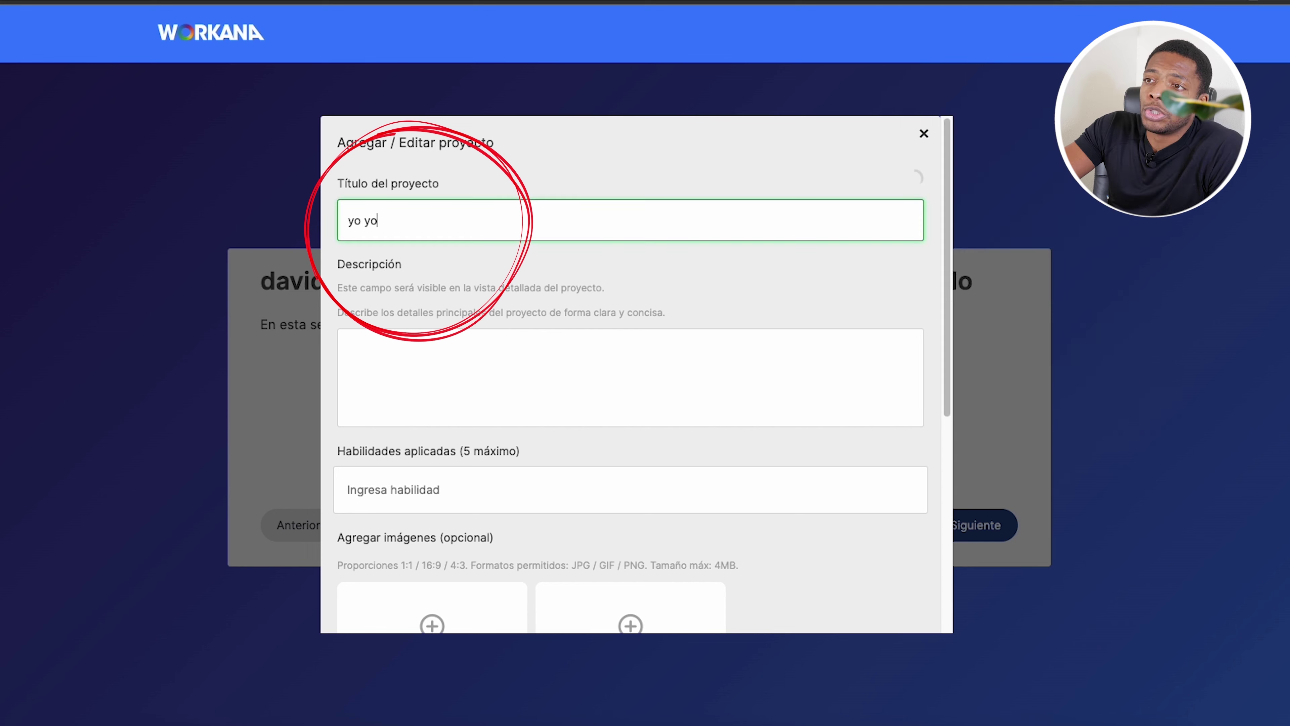
key(alt+BackSpace)
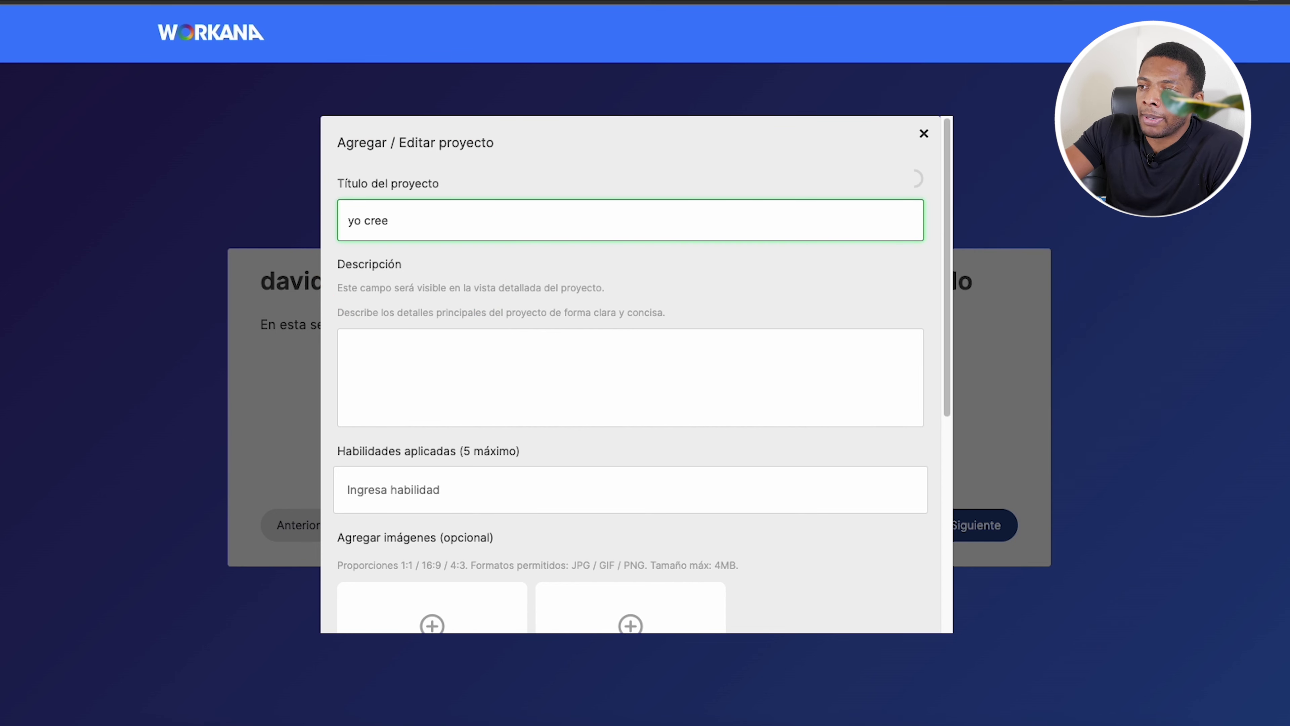
text(cree lasa paginas de .......)
Enter "bla bla bla" as the project's description.
click(368, 354)
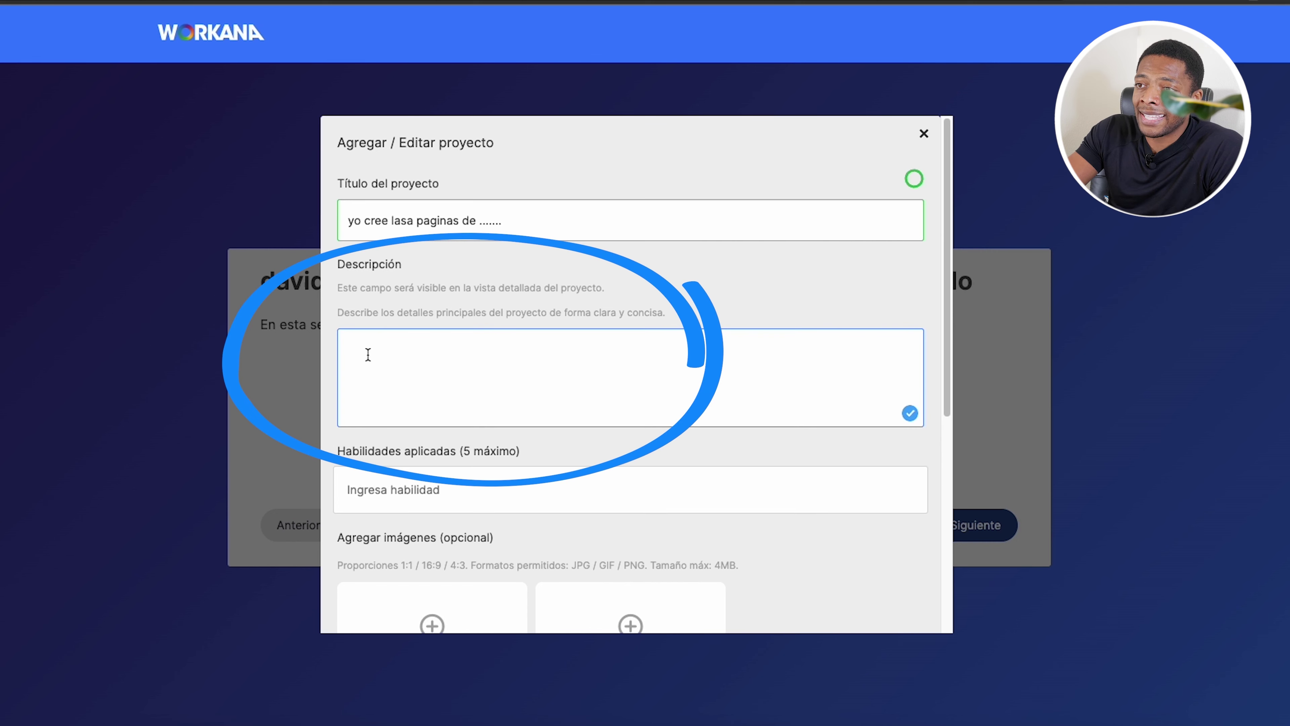
text(b)
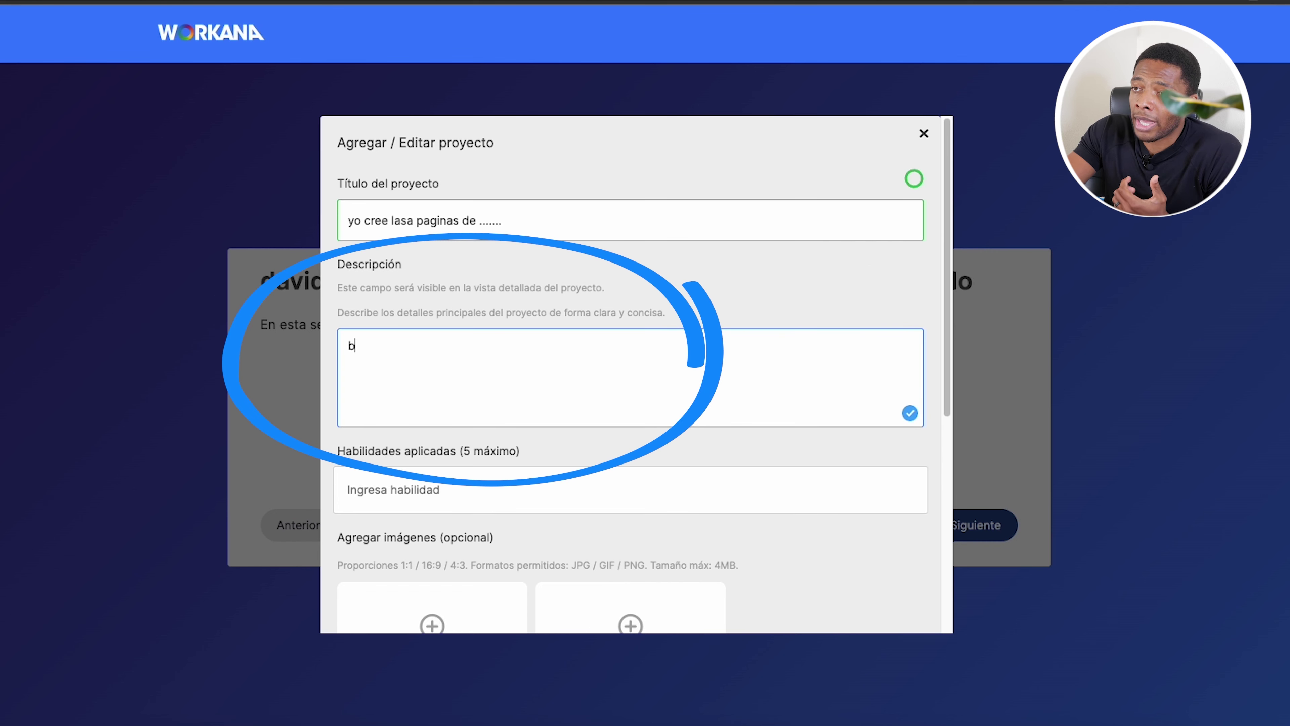
text(la bla bla)
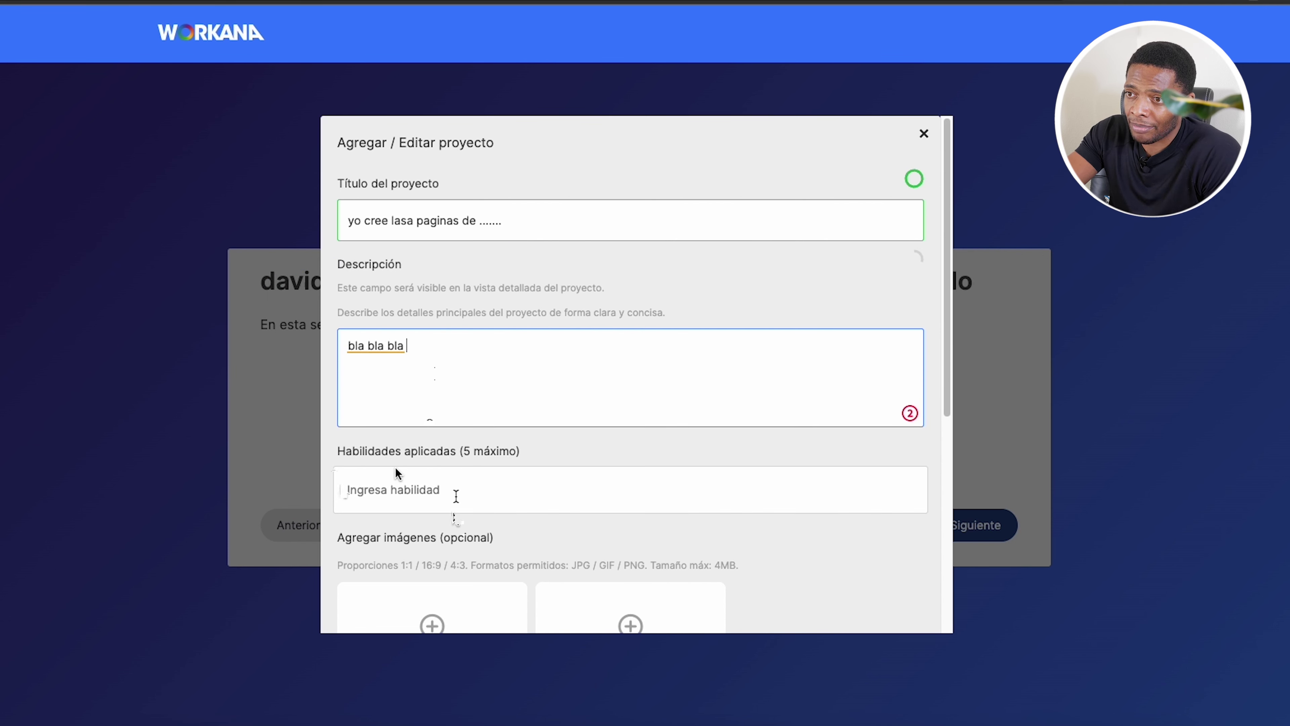
Add Diseño Gráfico, Escritura de artículos and JavaScript as the skills applied in the project.
click(359, 490)
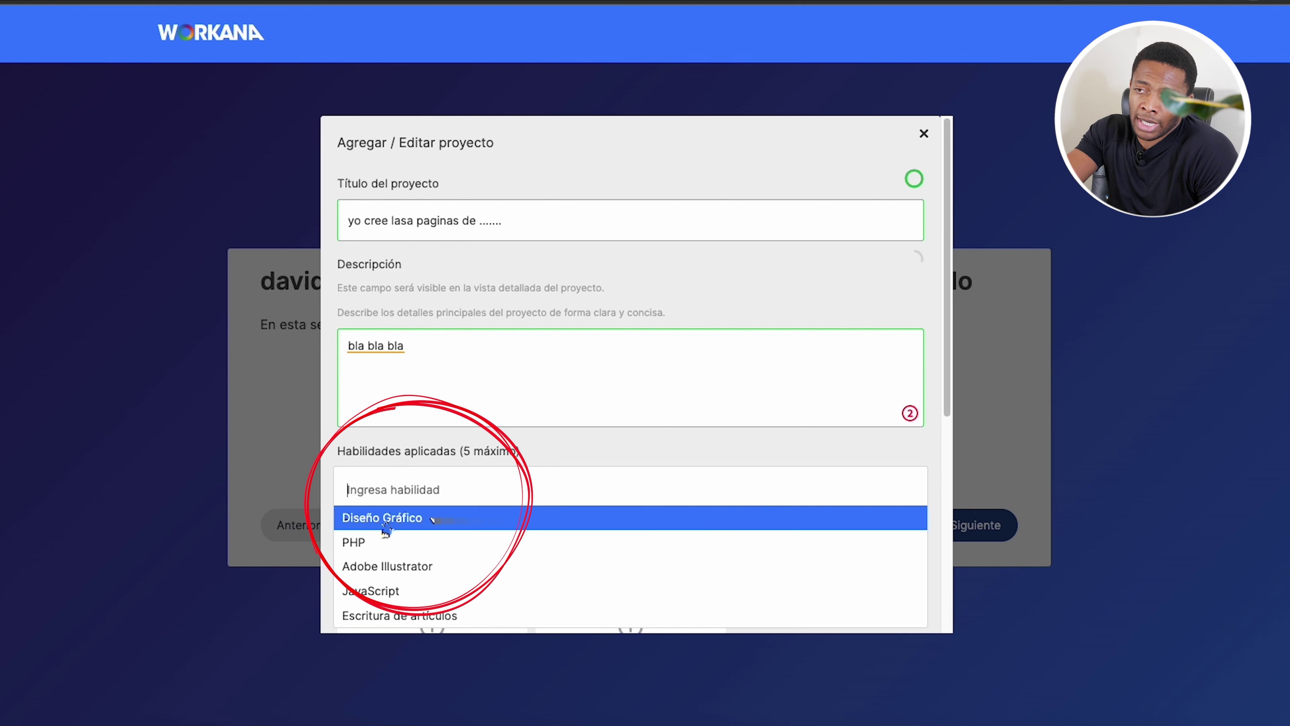
click(422, 523)
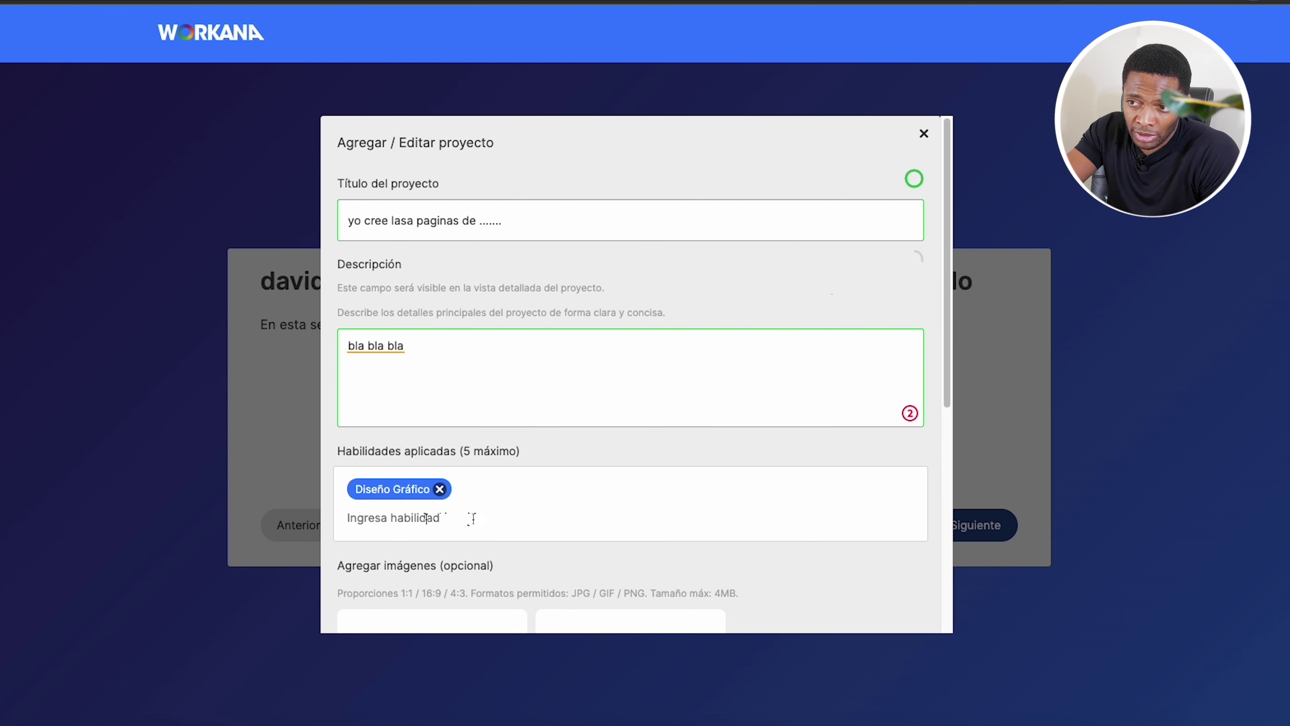
click(564, 490)
click(398, 590)
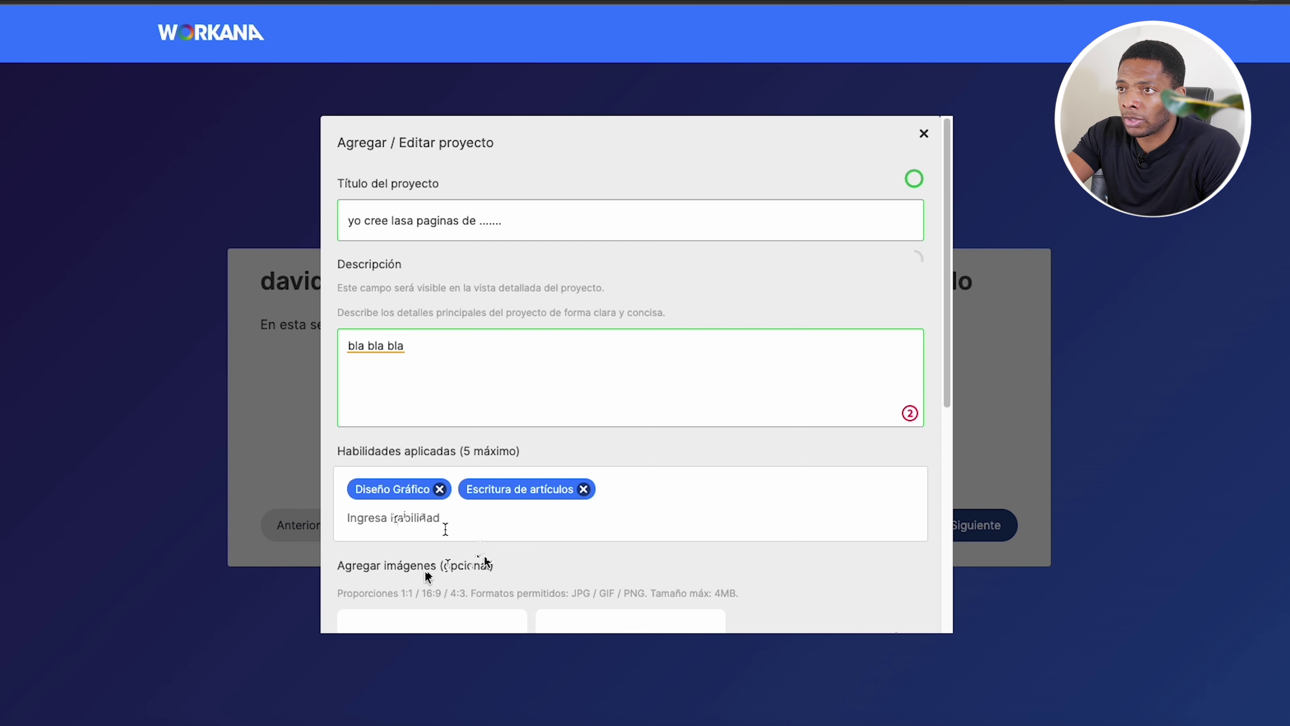
click(416, 521)
click(401, 566)
Save the project without images, completion date or attachments, and continue to the profile summary page.
scroll(420, 559, down, 5)
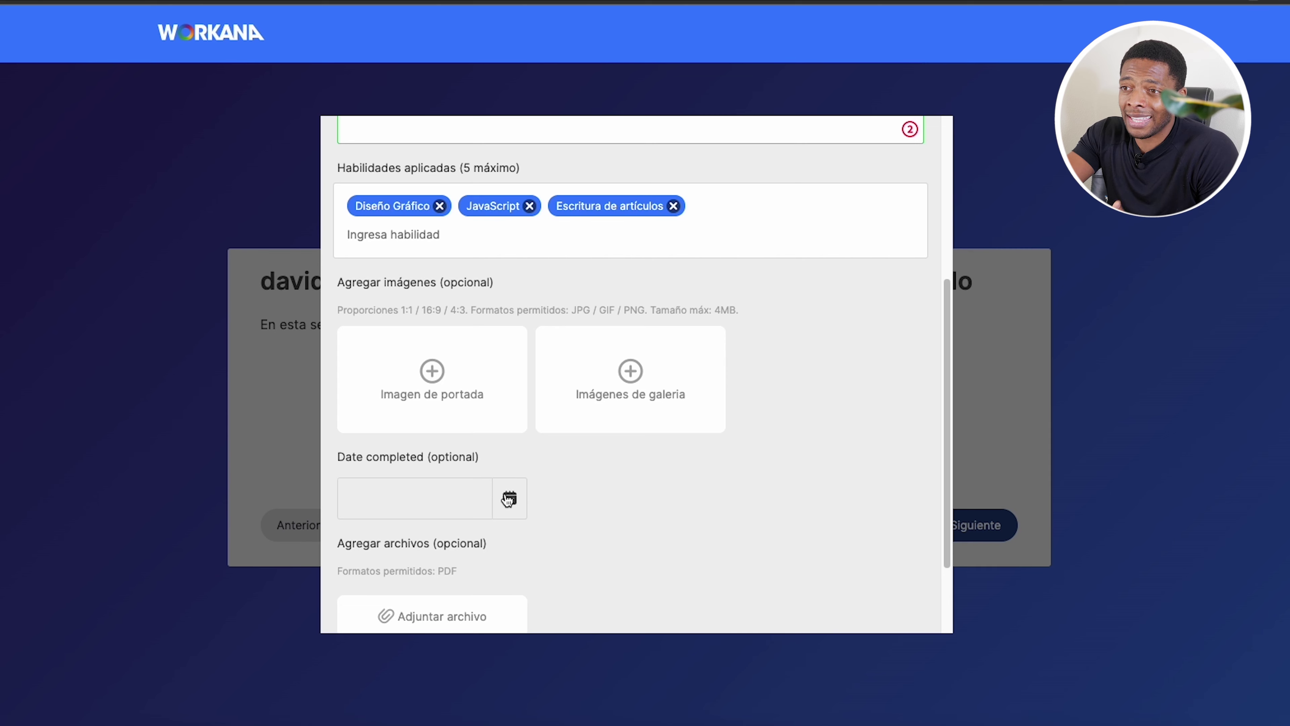
scroll(461, 506, down, 2)
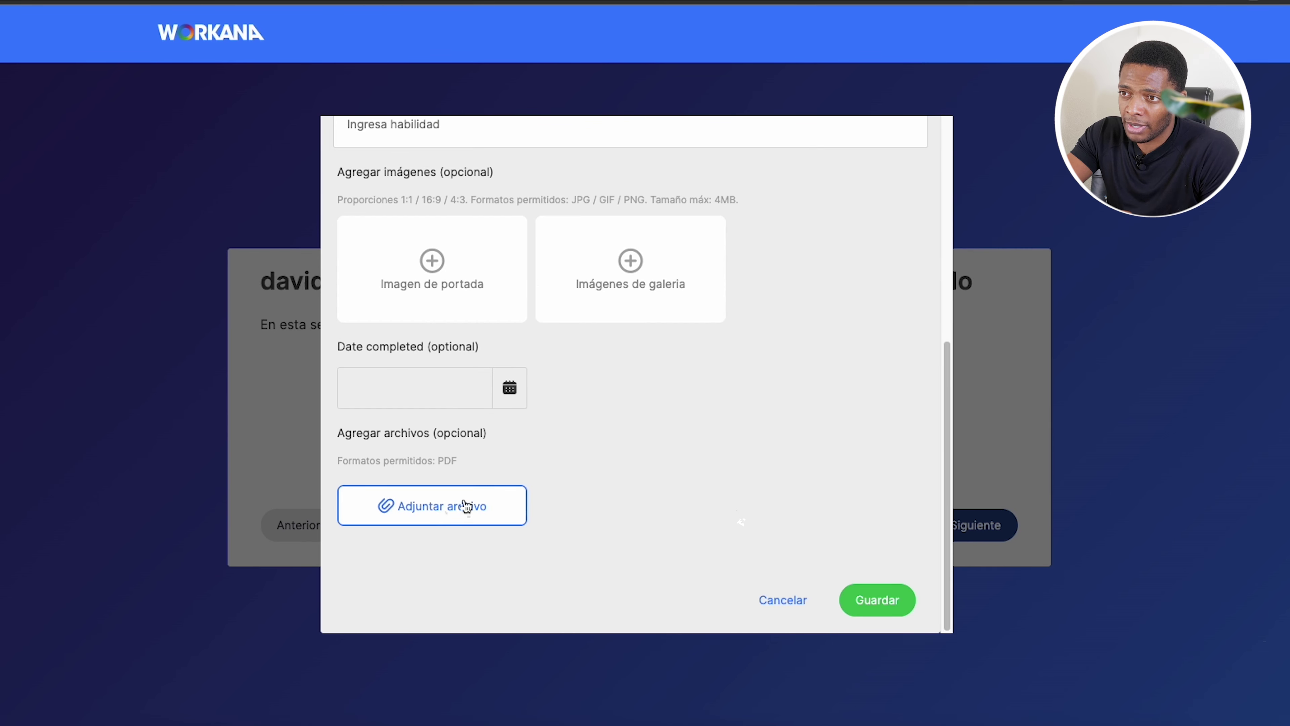
click(877, 602)
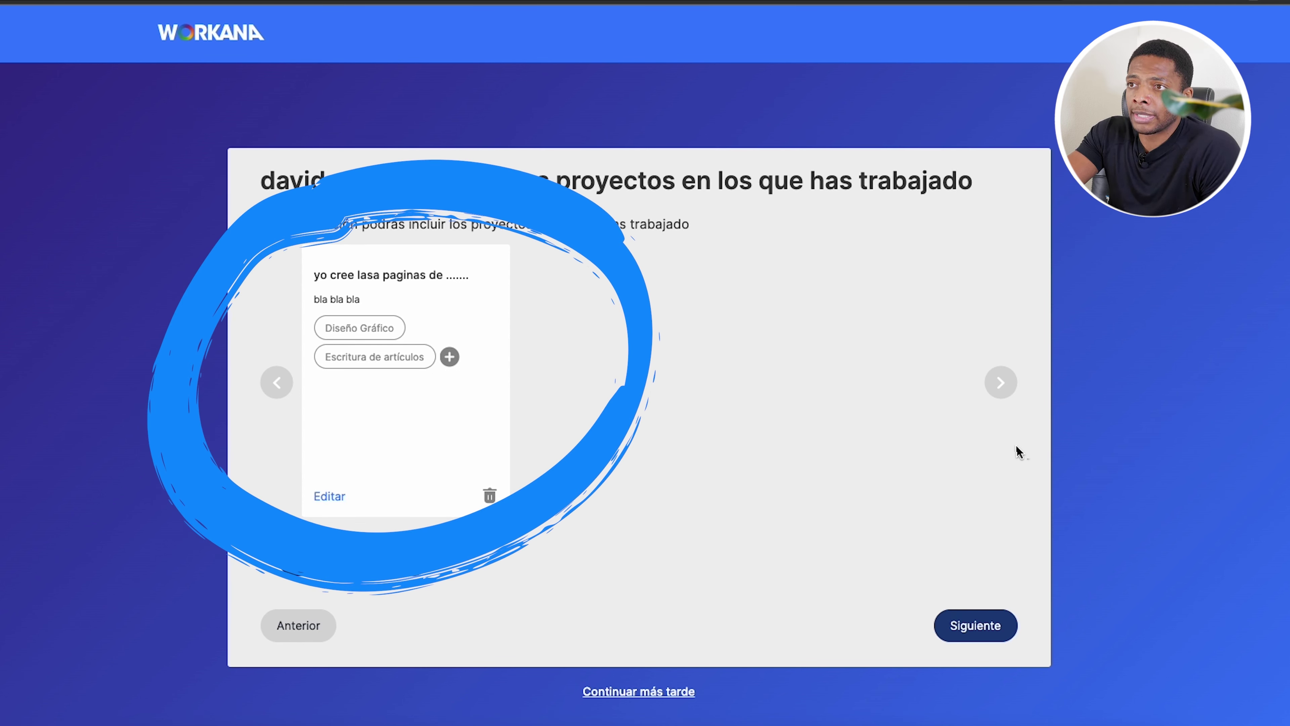
click(967, 624)
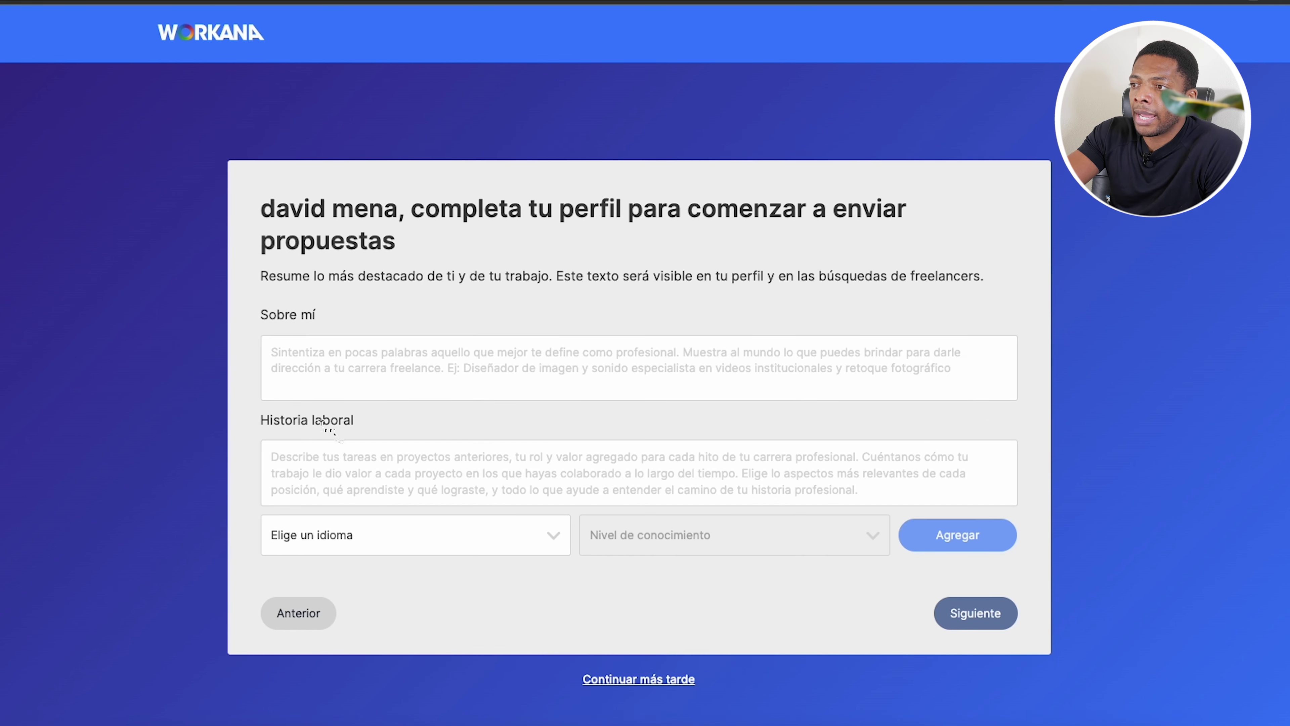
Fill in Sobre mí with "Yo soy un estudiante de diseño que se dedica a crear campanas de publicidad".
click(295, 351)
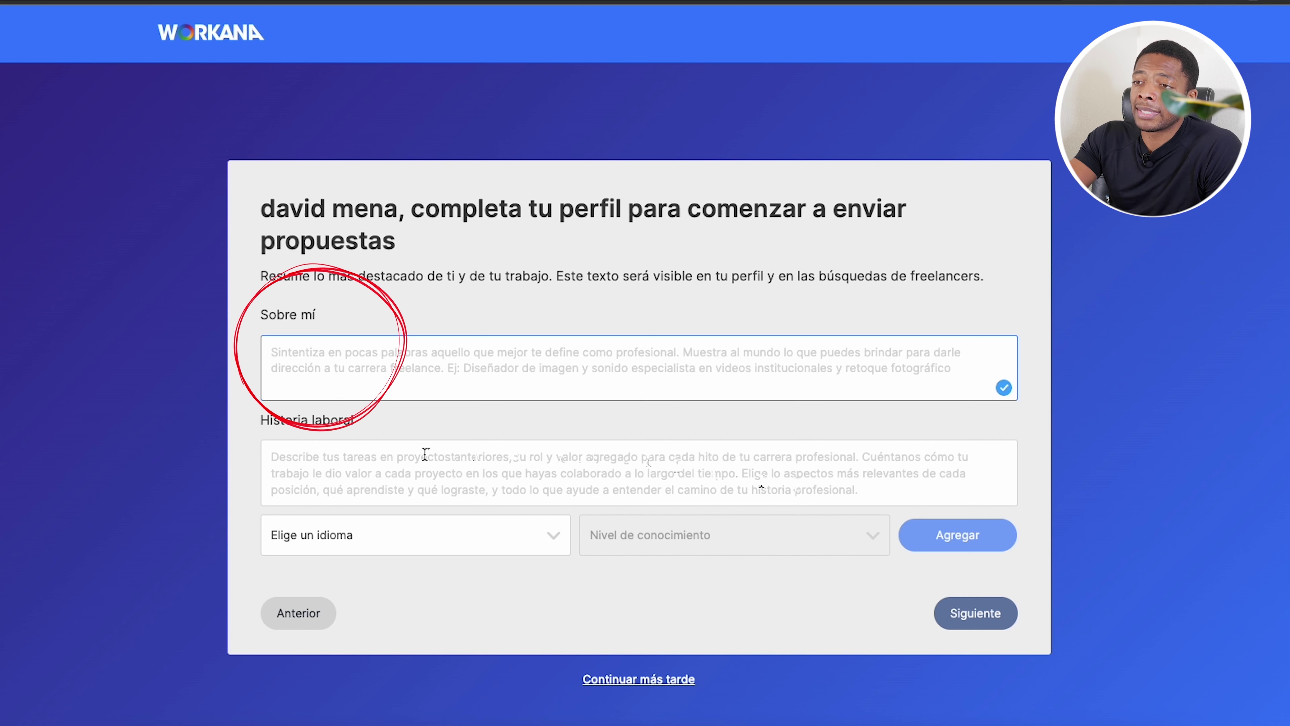
click(284, 534)
click(305, 346)
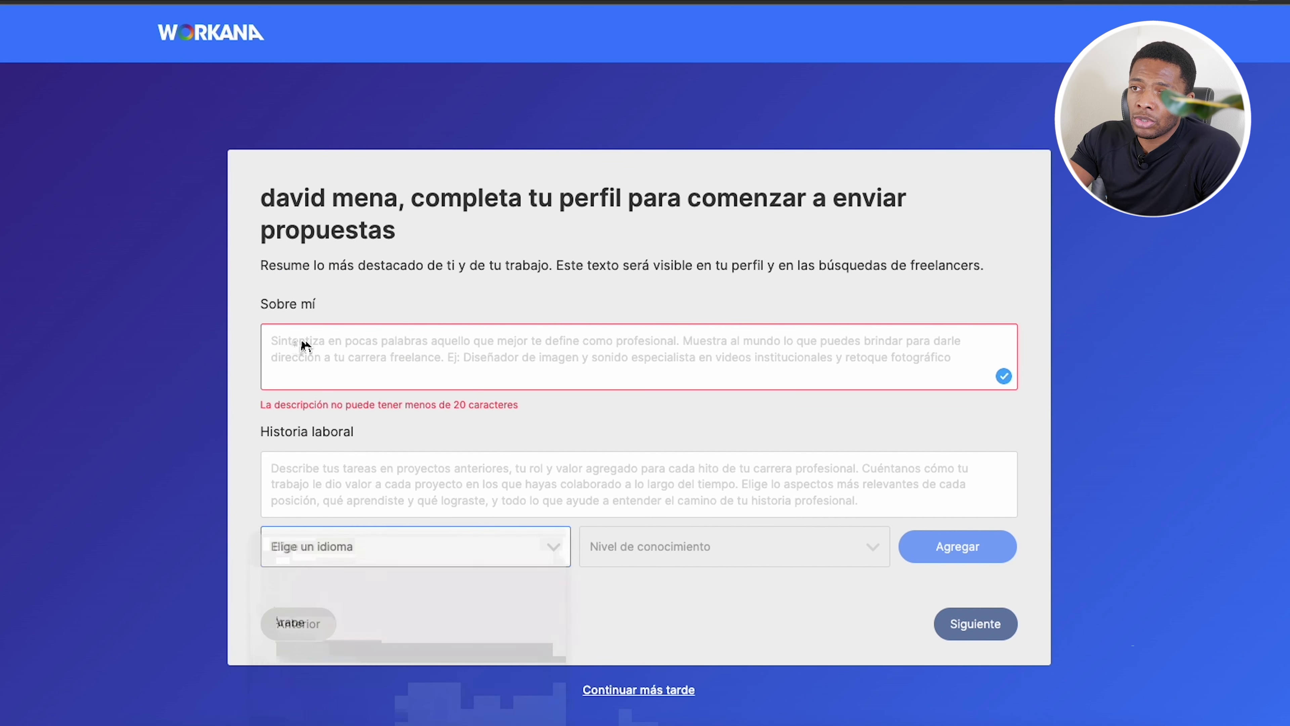
text(y)
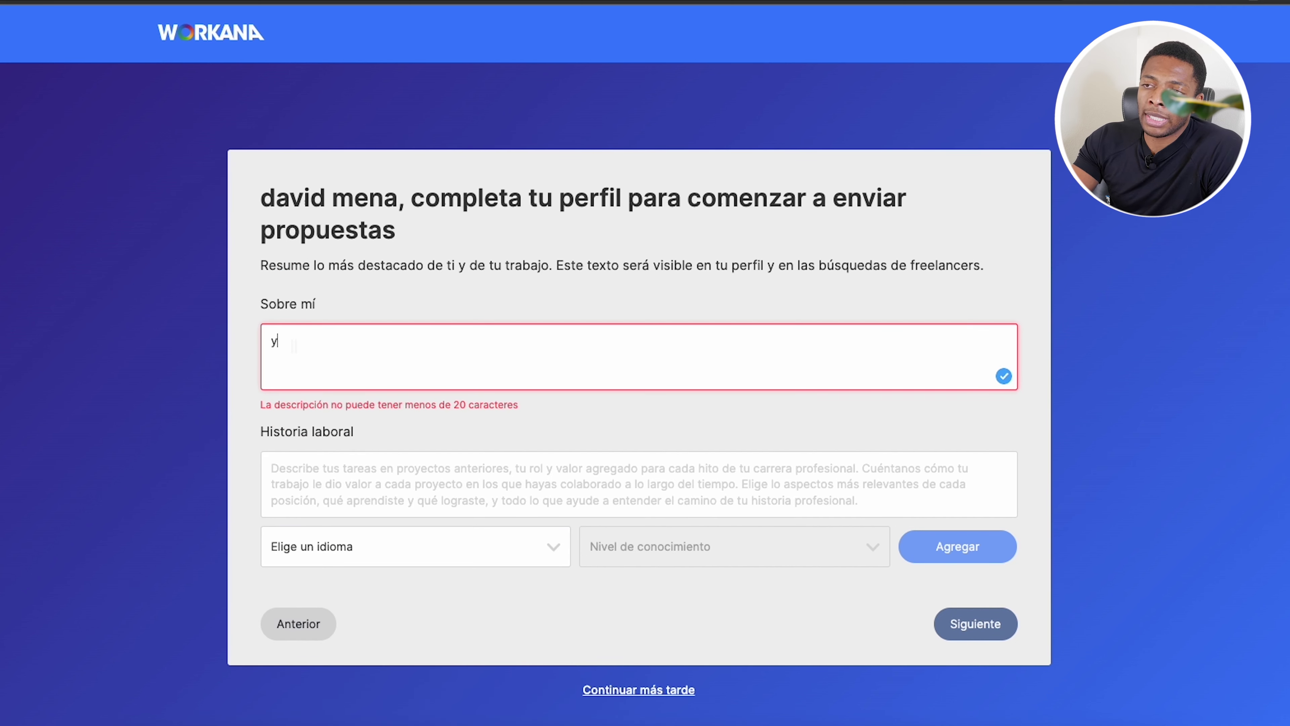
text(o soy un )
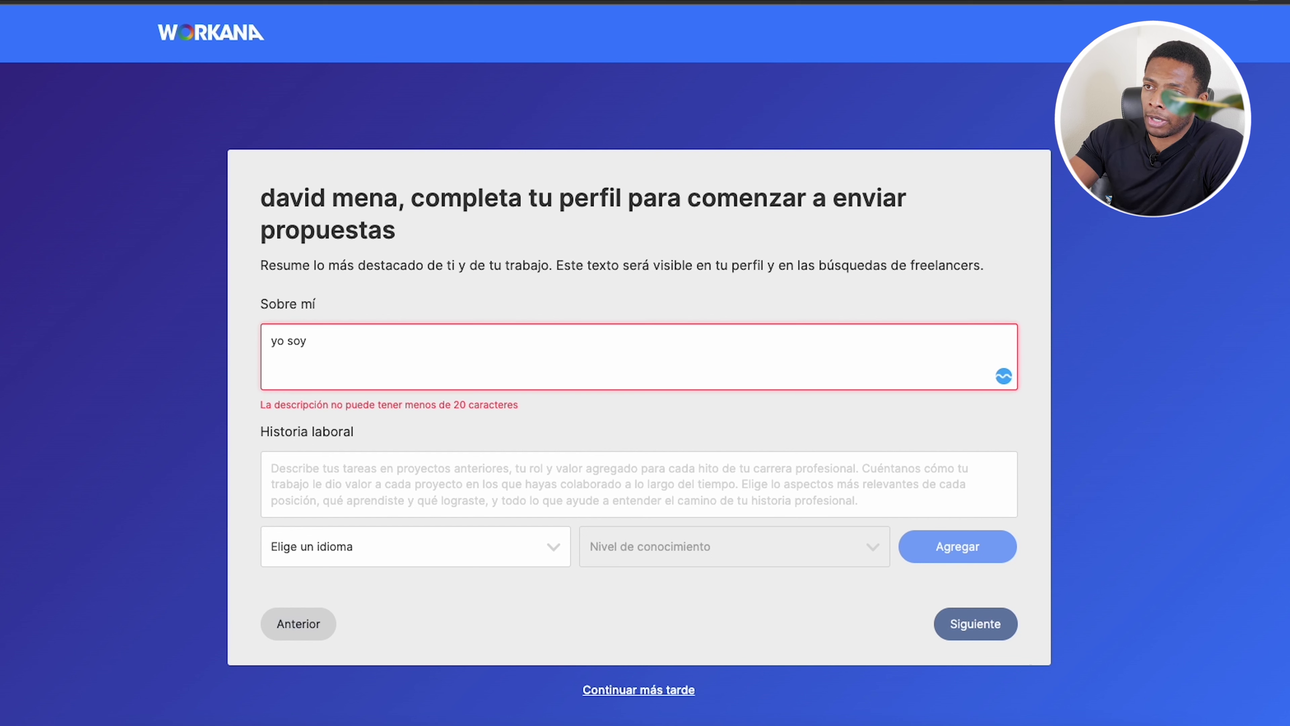
text(estudiante)
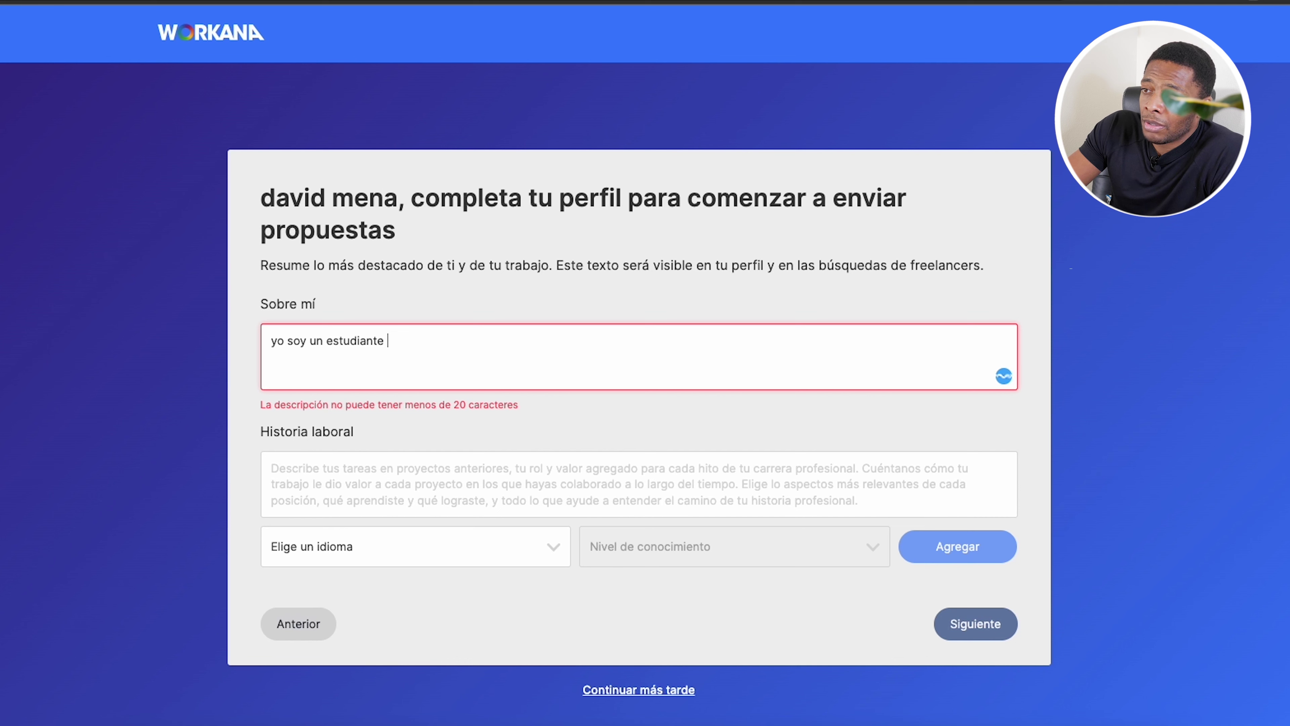
text( de diceno)
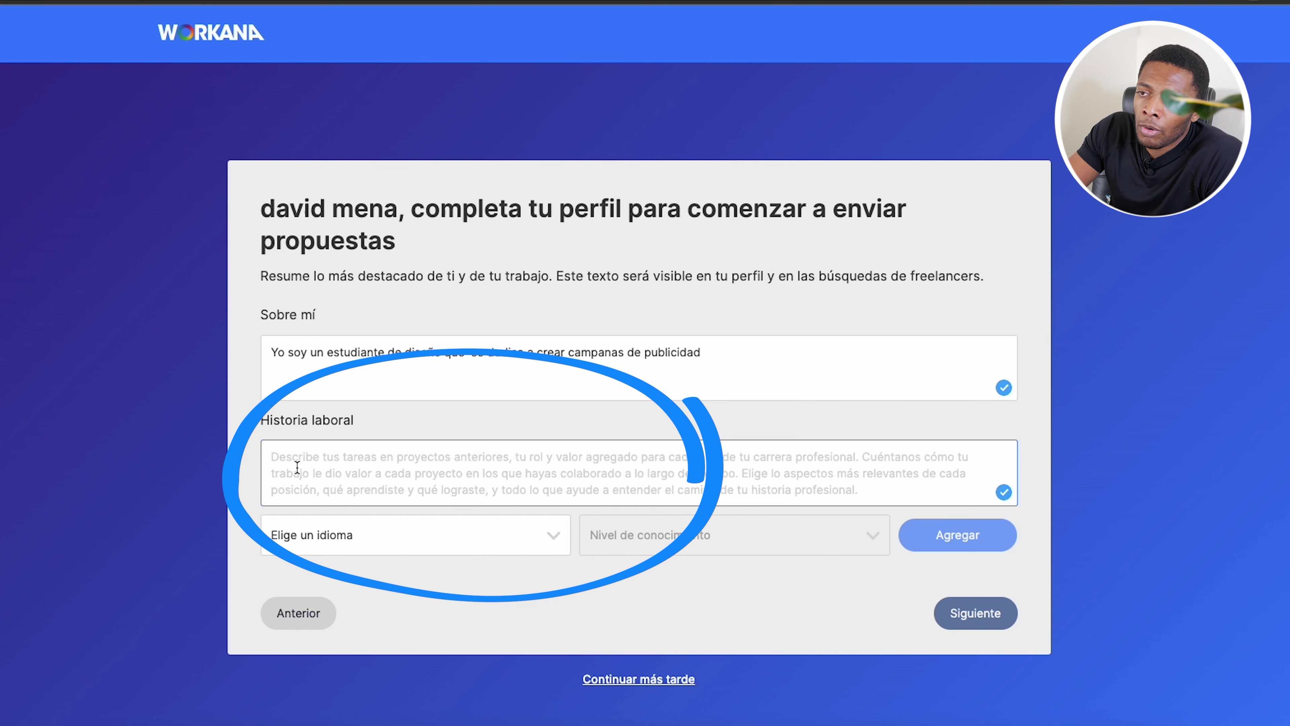
Fill in Historia laboral with "Participe en muchos proyectos bla bla bla", correcting the misspelled first word with the suggested spelling.
text(partisi)
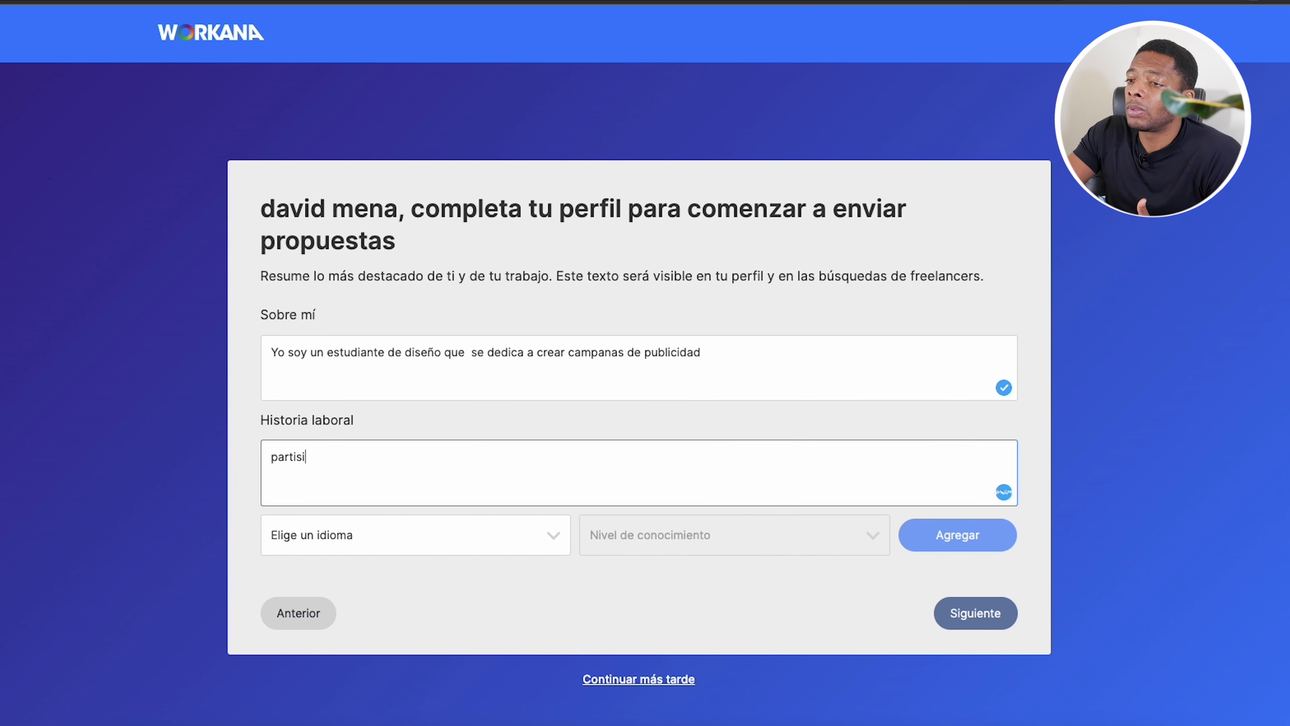
text(pe en)
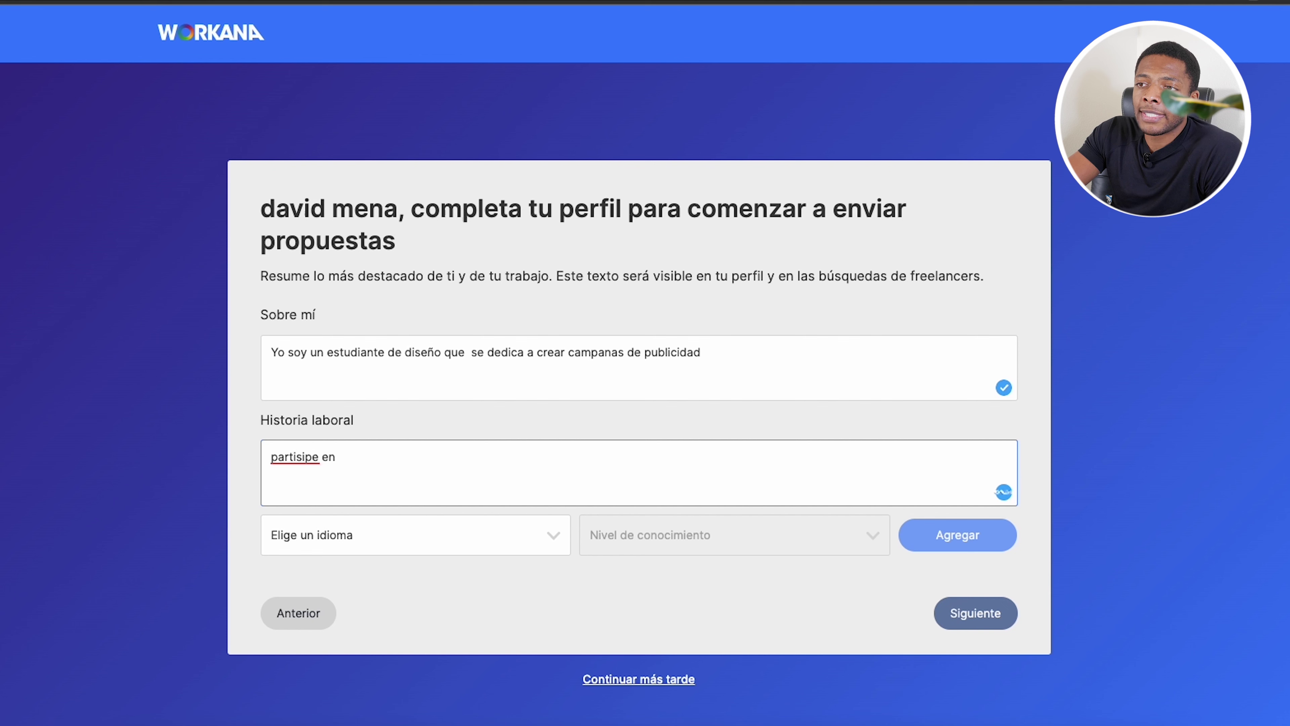
click(290, 460)
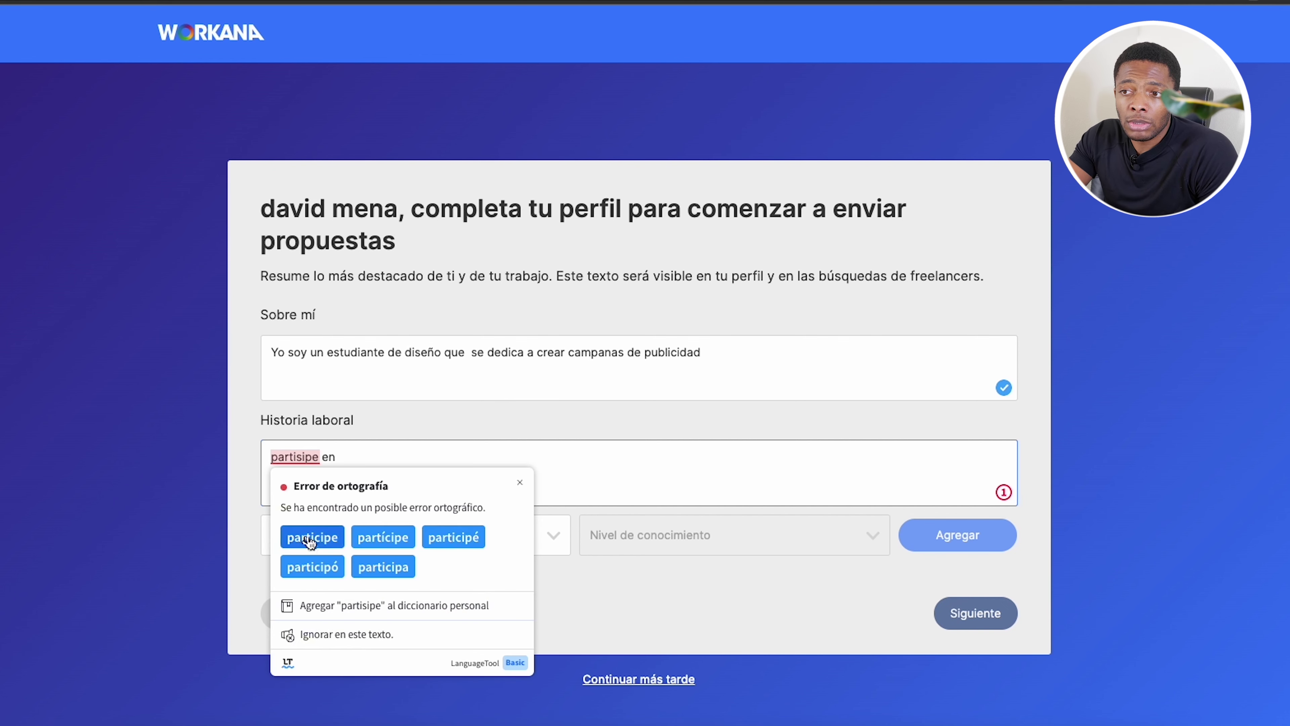
click(310, 538)
click(289, 460)
click(313, 537)
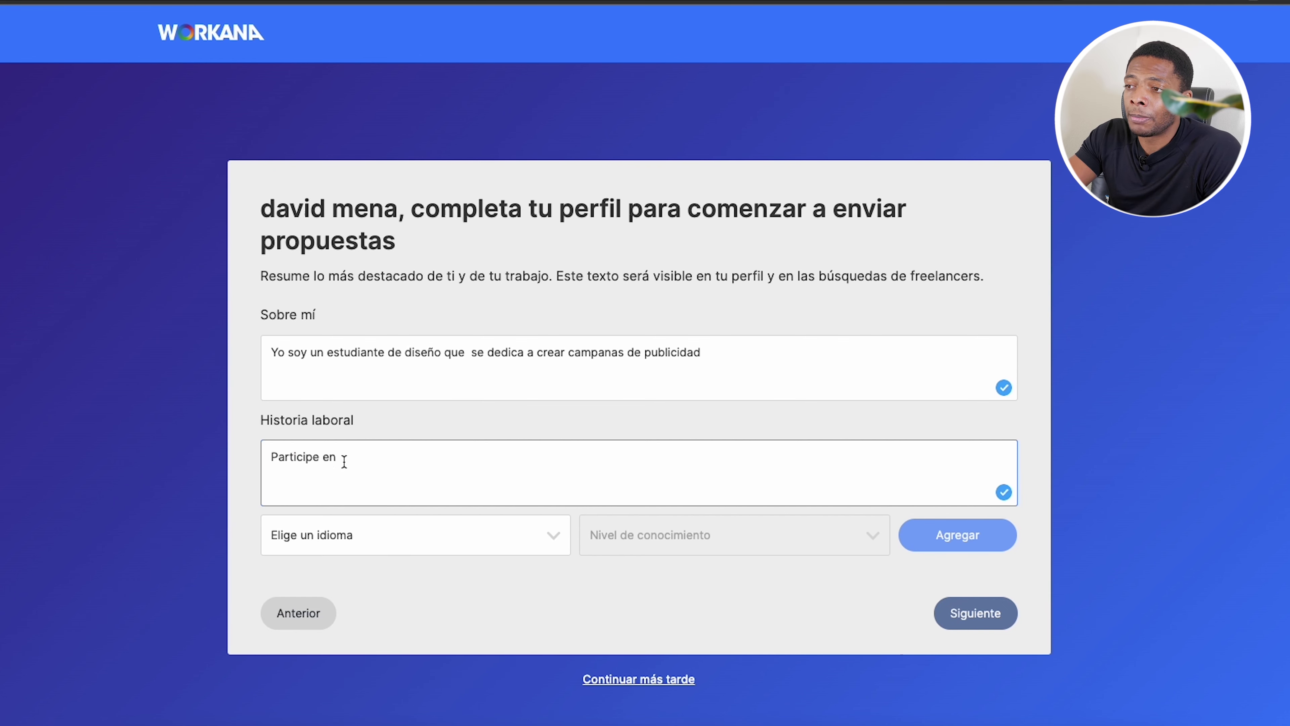
text(muchos proje)
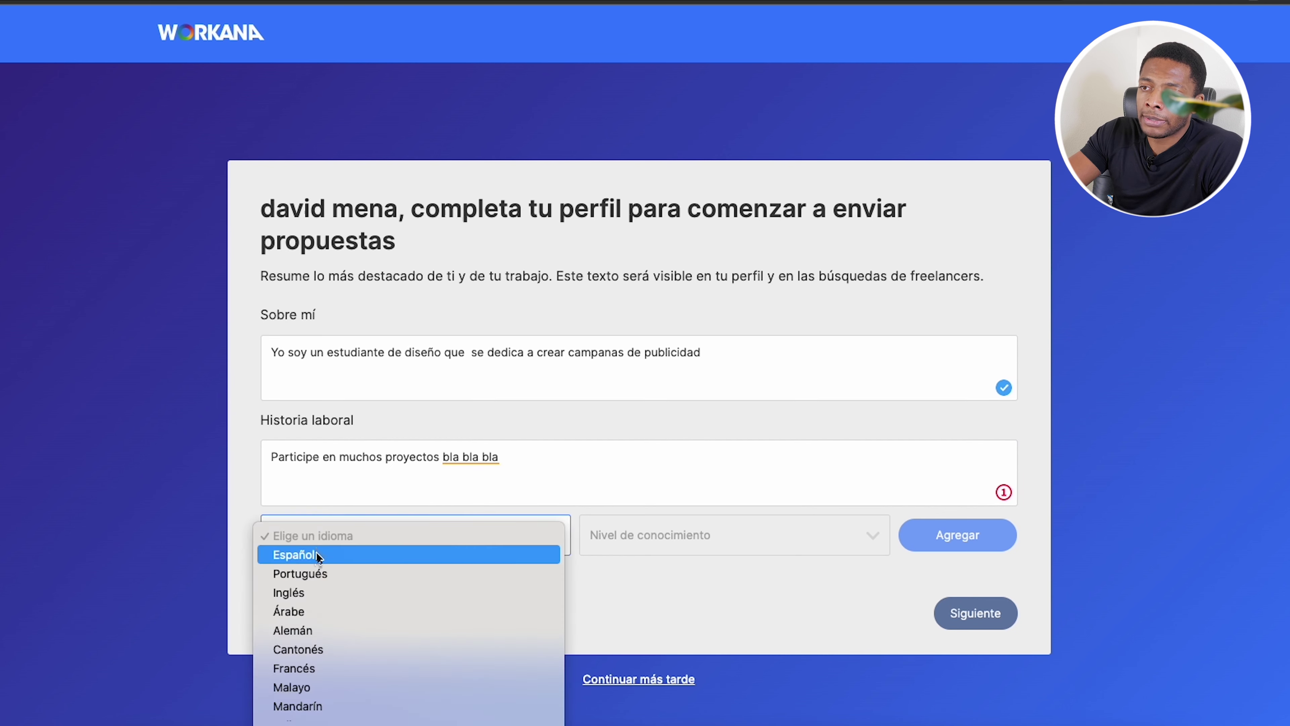
Add Español to the profile's languages with the level Lengua materna.
click(317, 554)
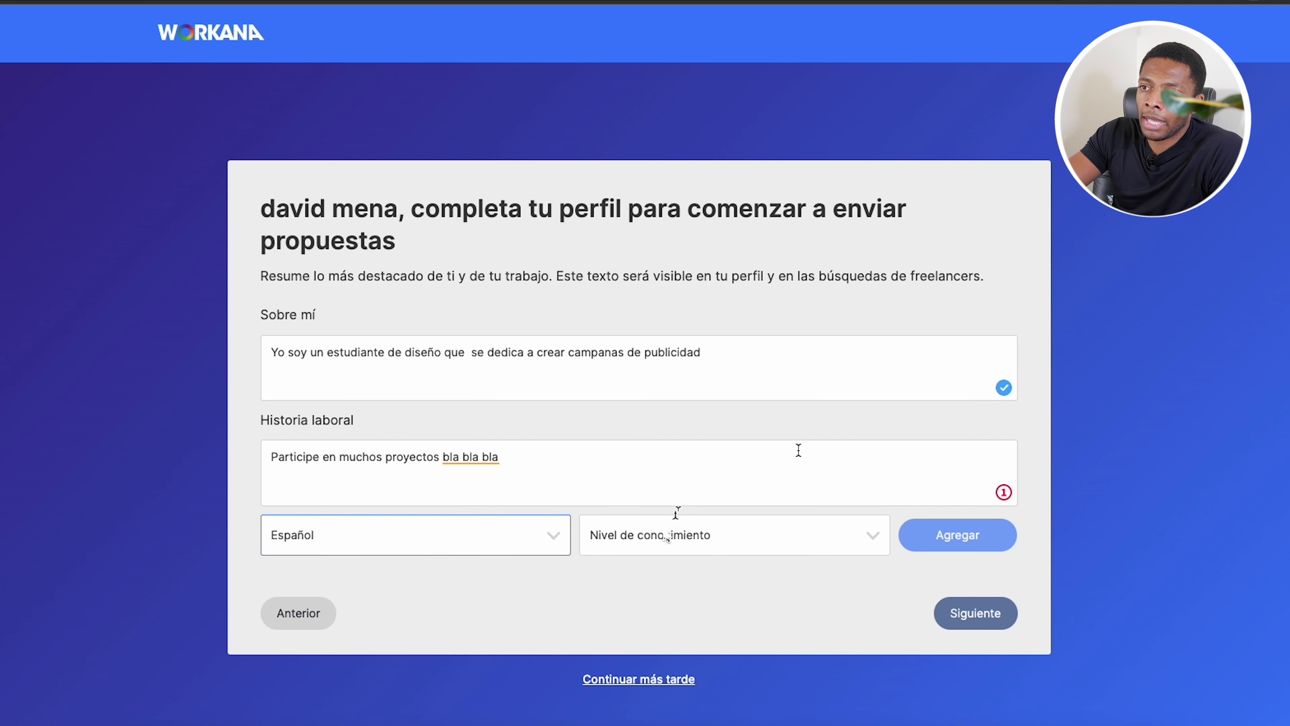
click(659, 541)
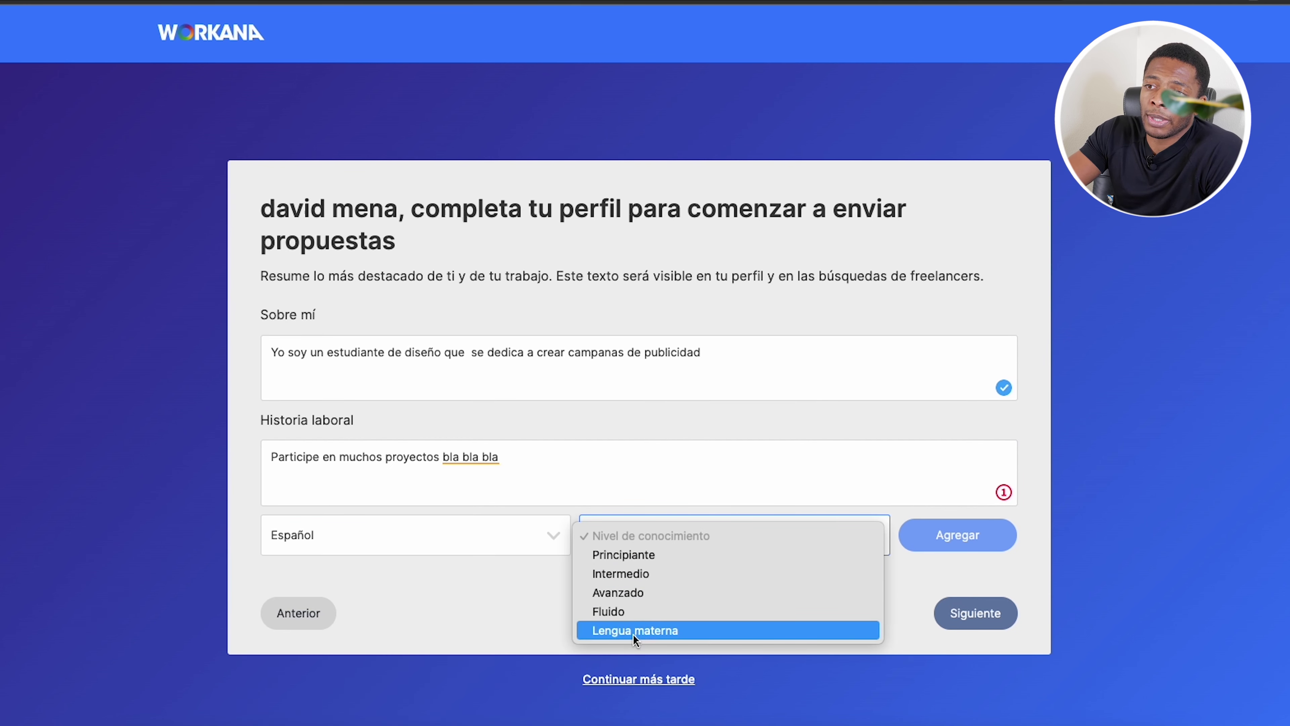
click(641, 631)
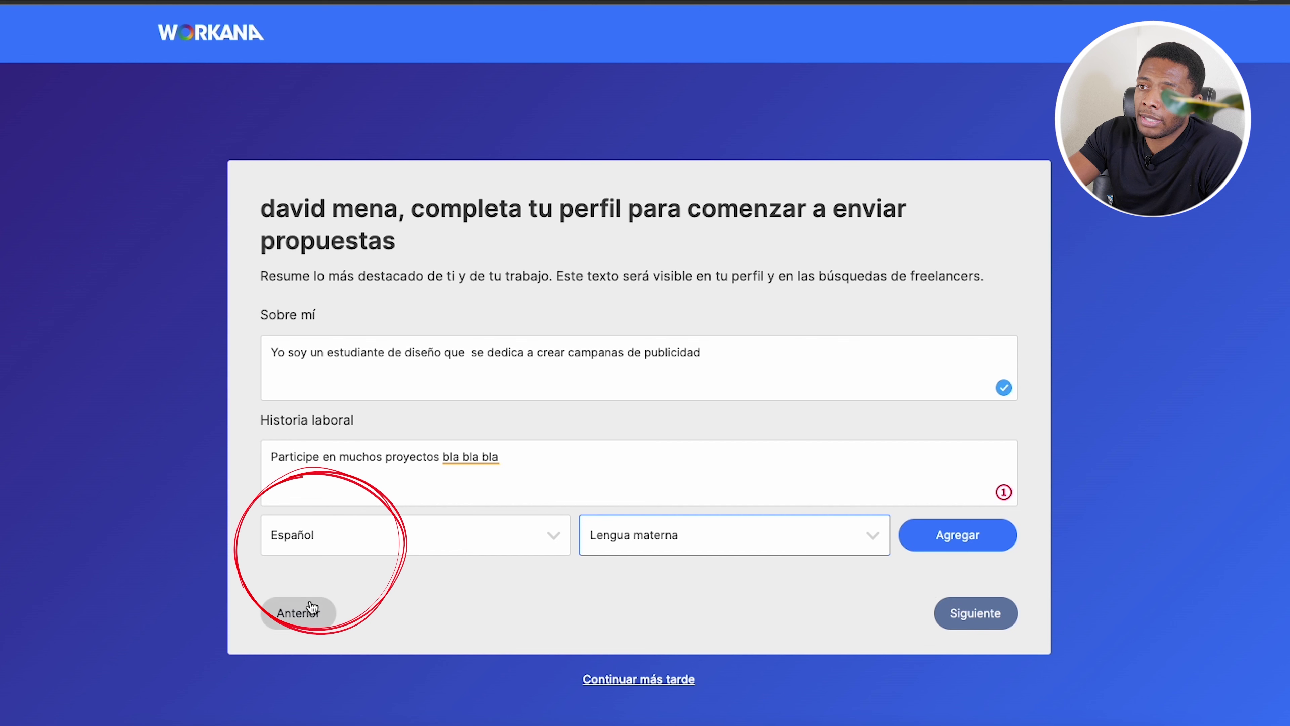
click(958, 539)
Add Inglés to the profile's languages with the level Intermedio, and submit the completed profile.
click(287, 534)
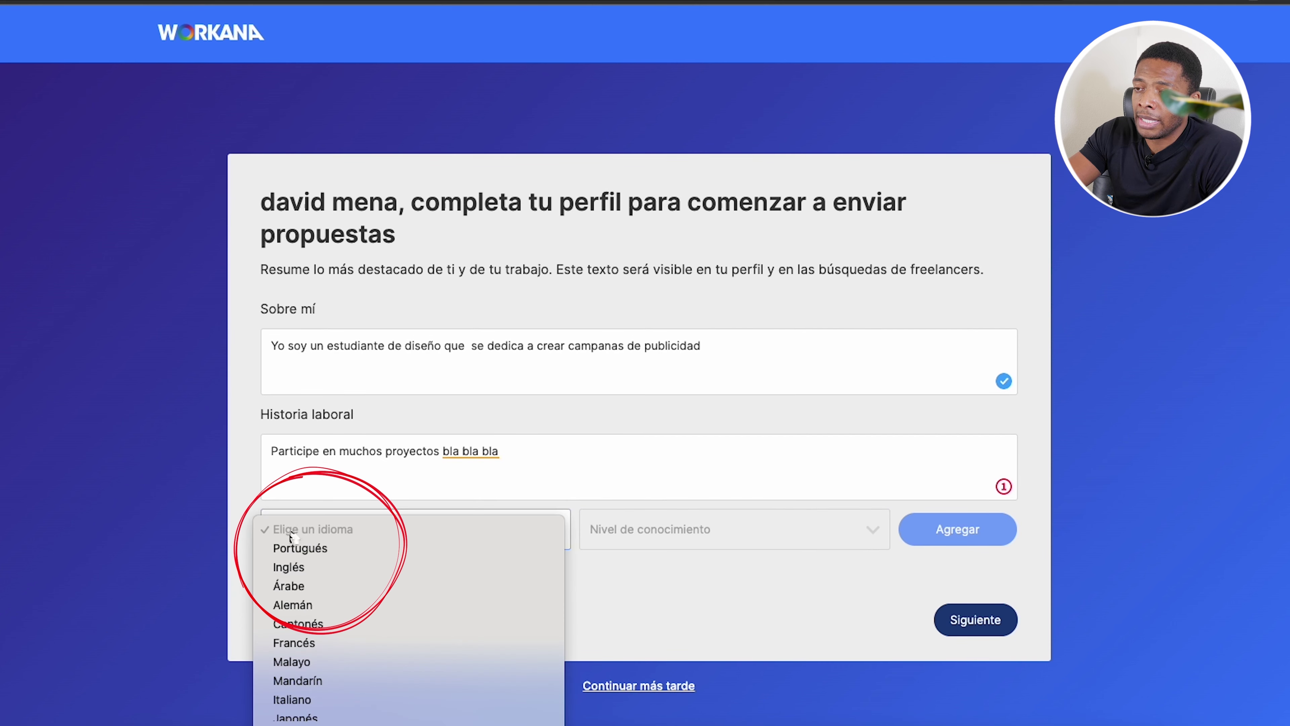
click(658, 541)
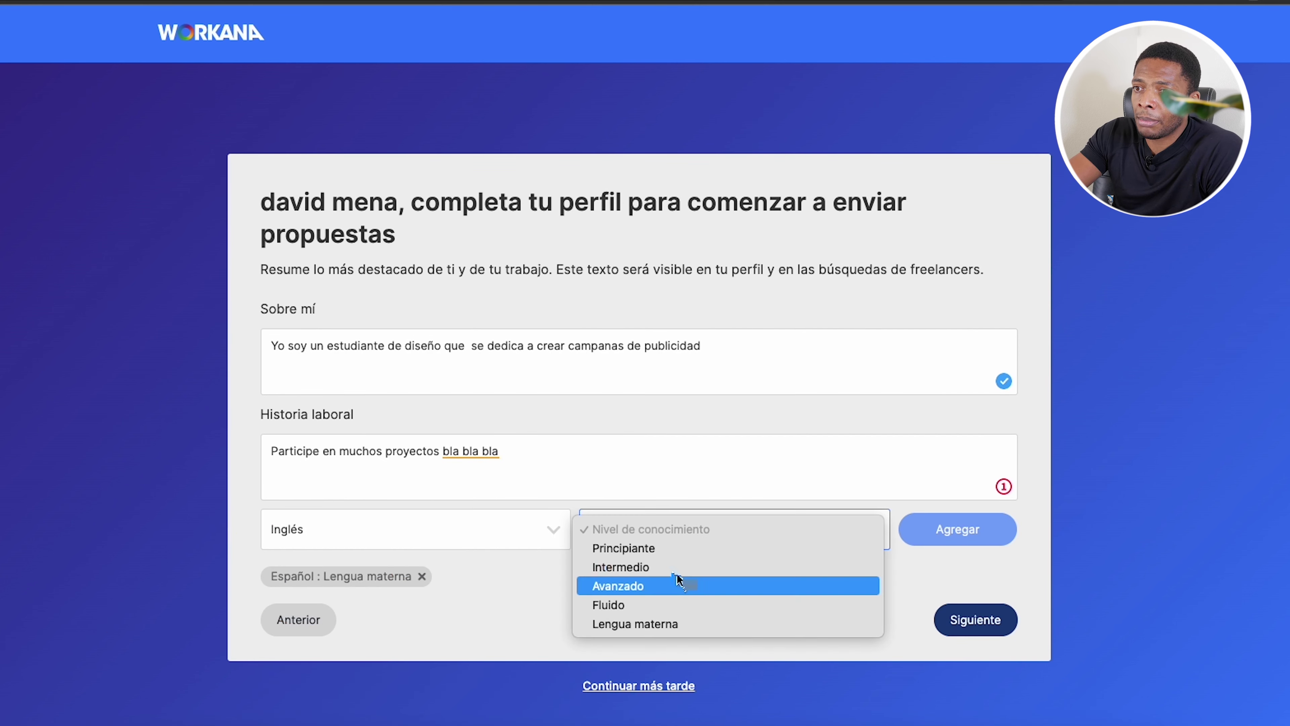
click(665, 568)
click(914, 526)
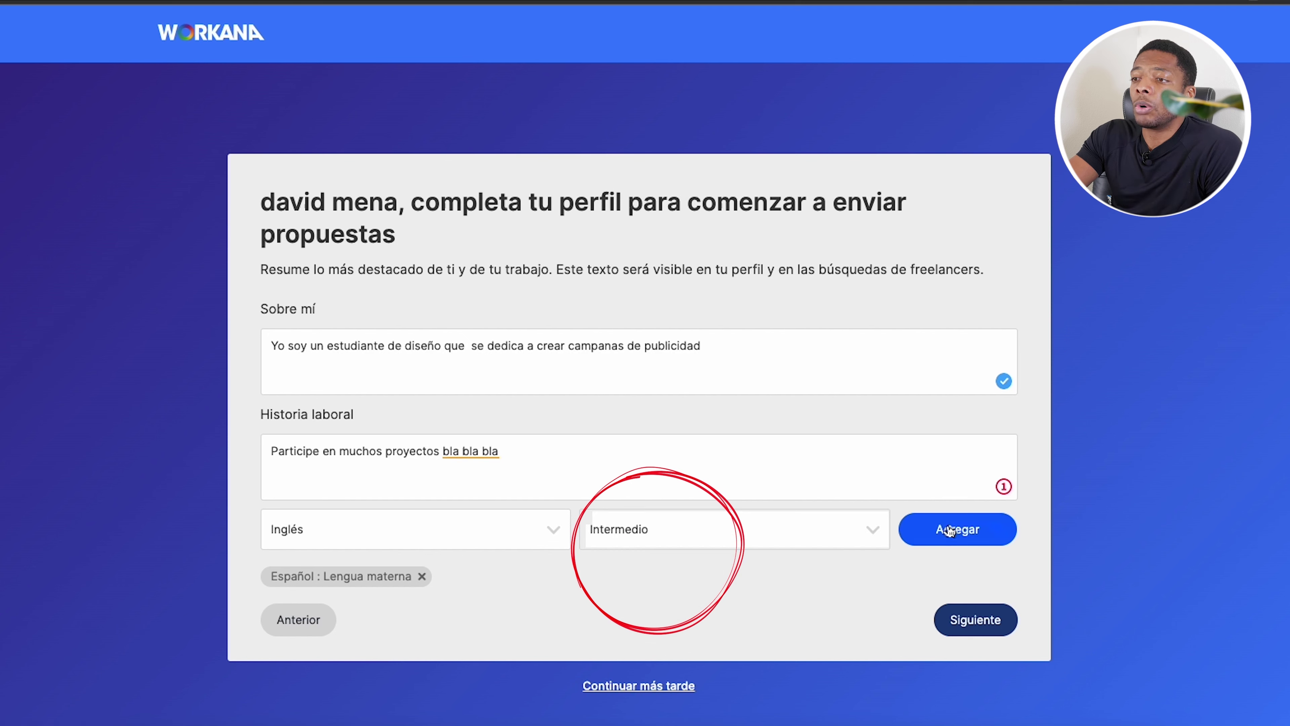
click(965, 624)
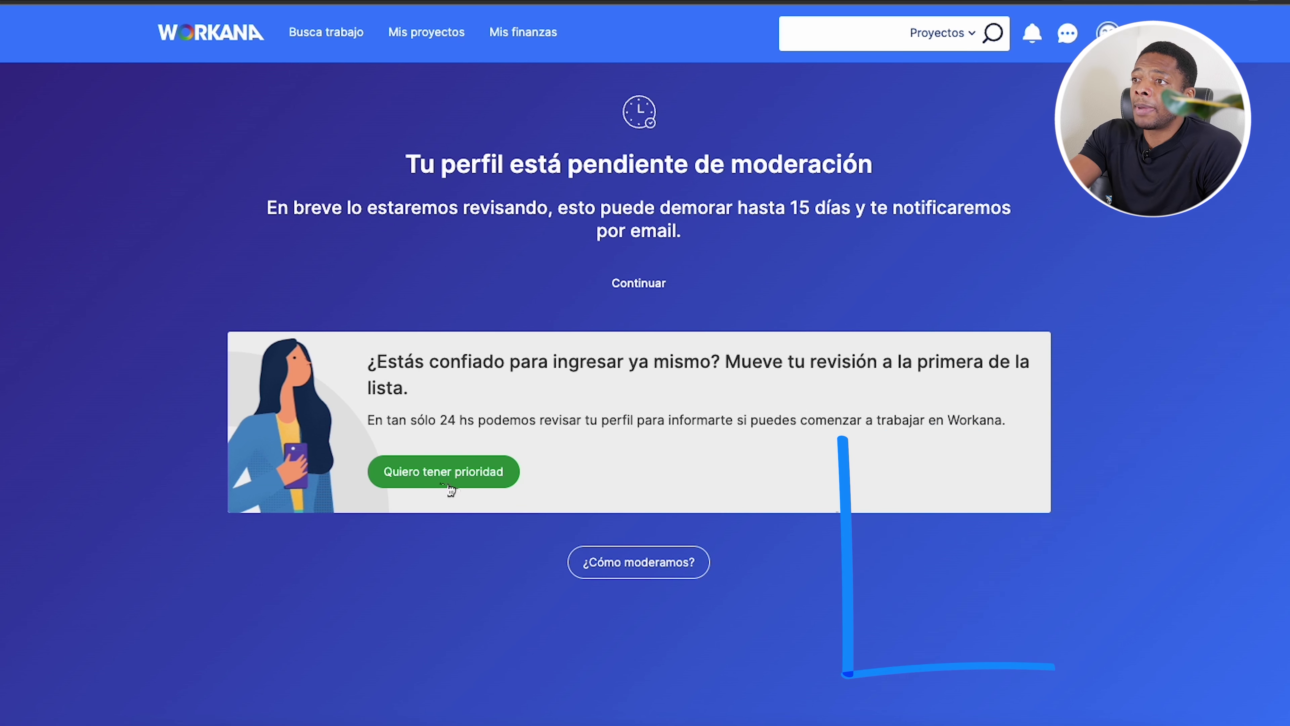
Continue past the moderation notice and open the withdrawal options to examine the available payout methods and their transfer costs.
click(633, 290)
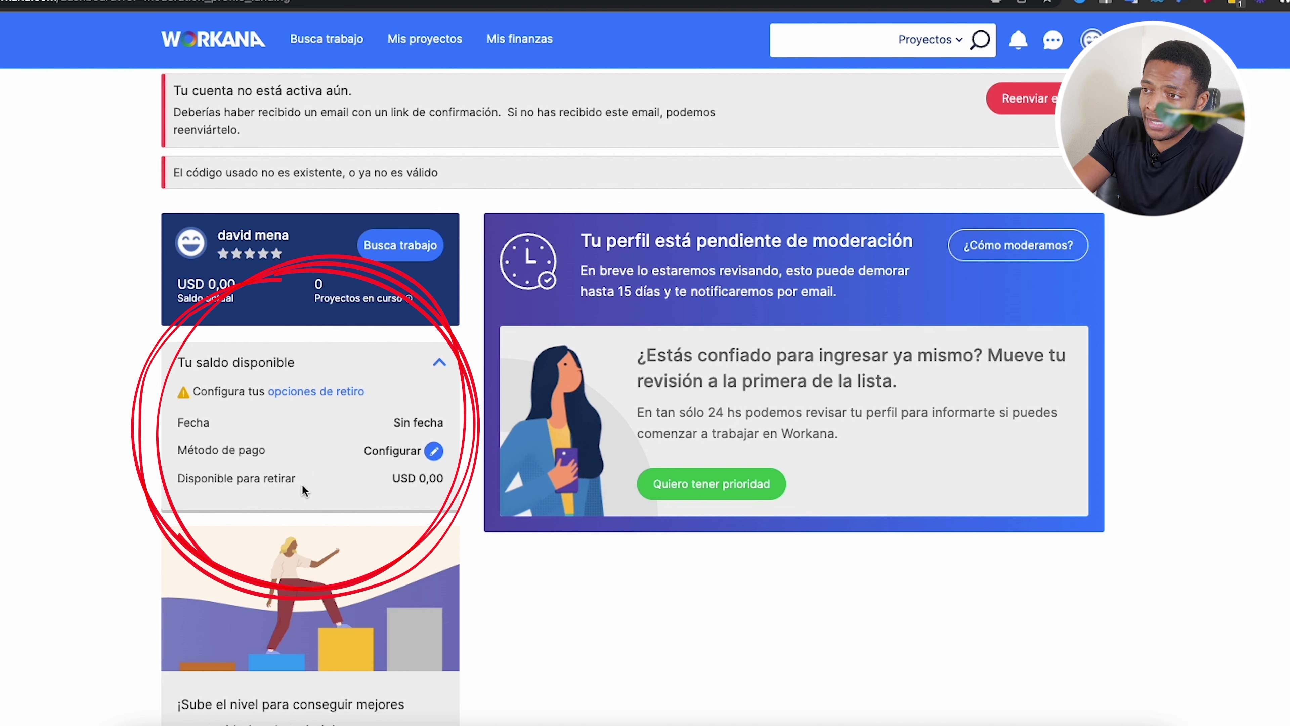
click(327, 394)
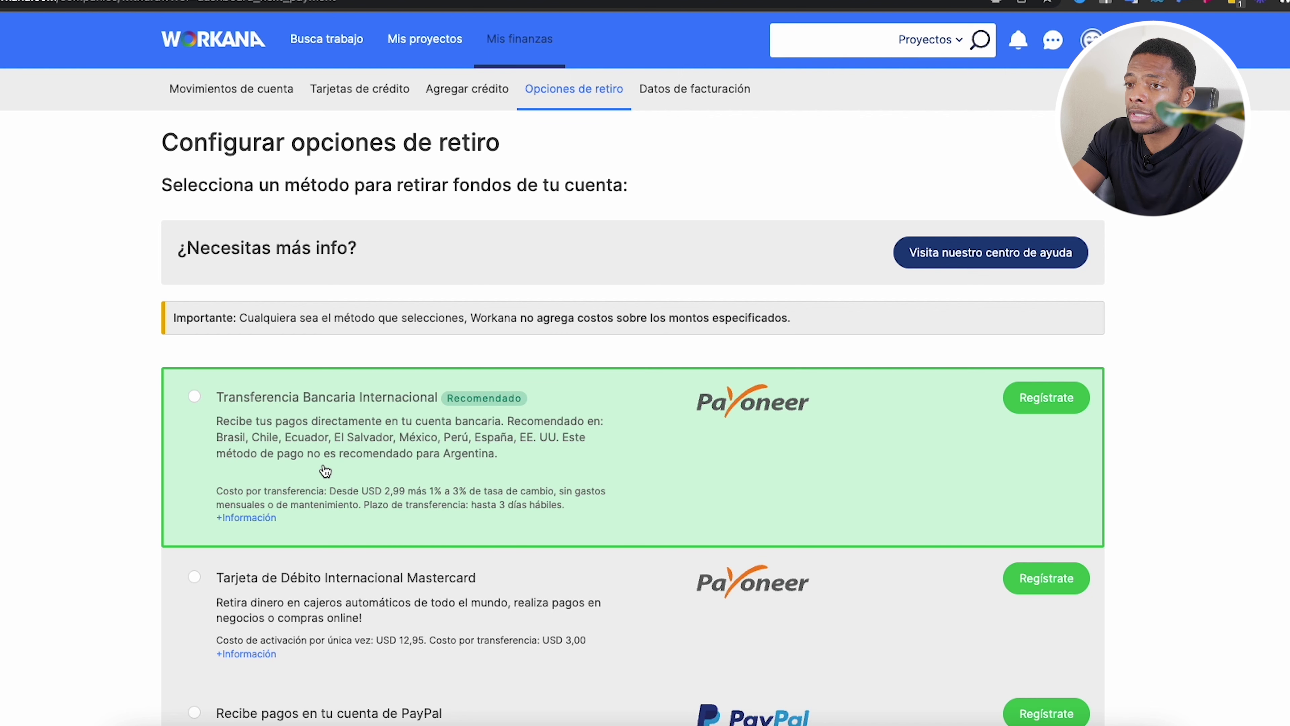
scroll(451, 463, down, 5)
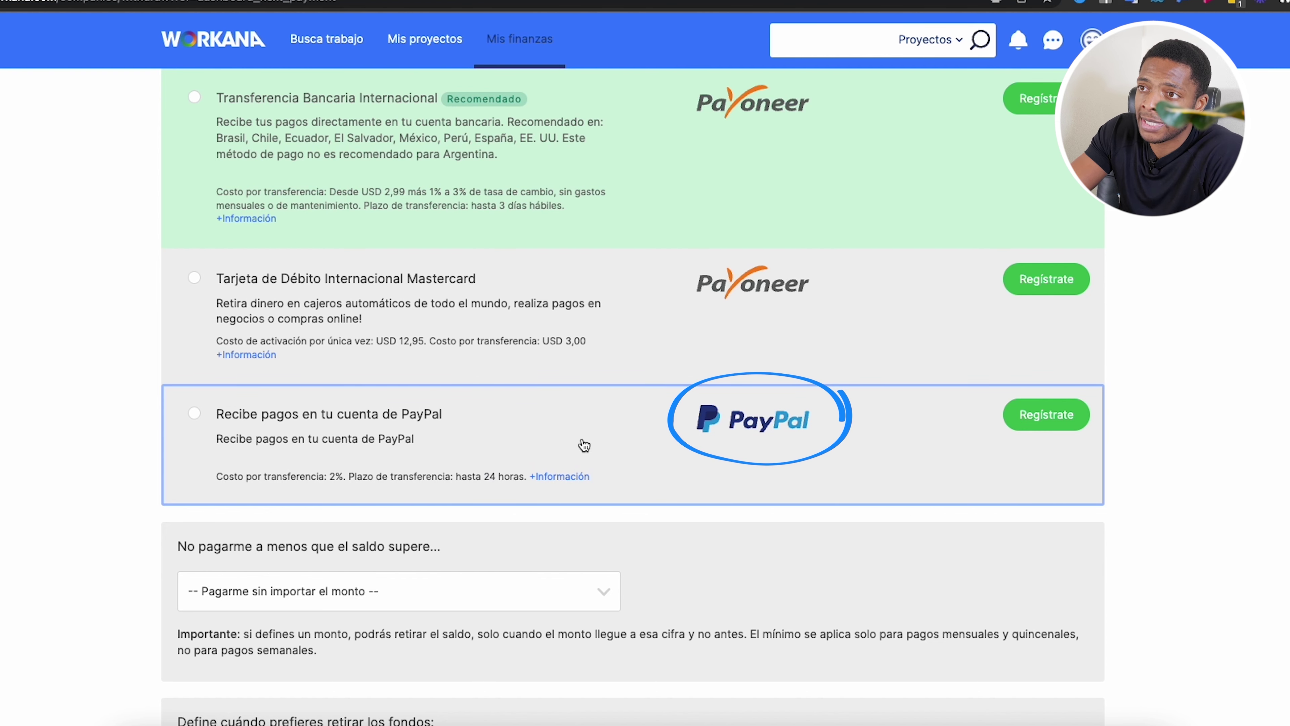
scroll(339, 447, down, 5)
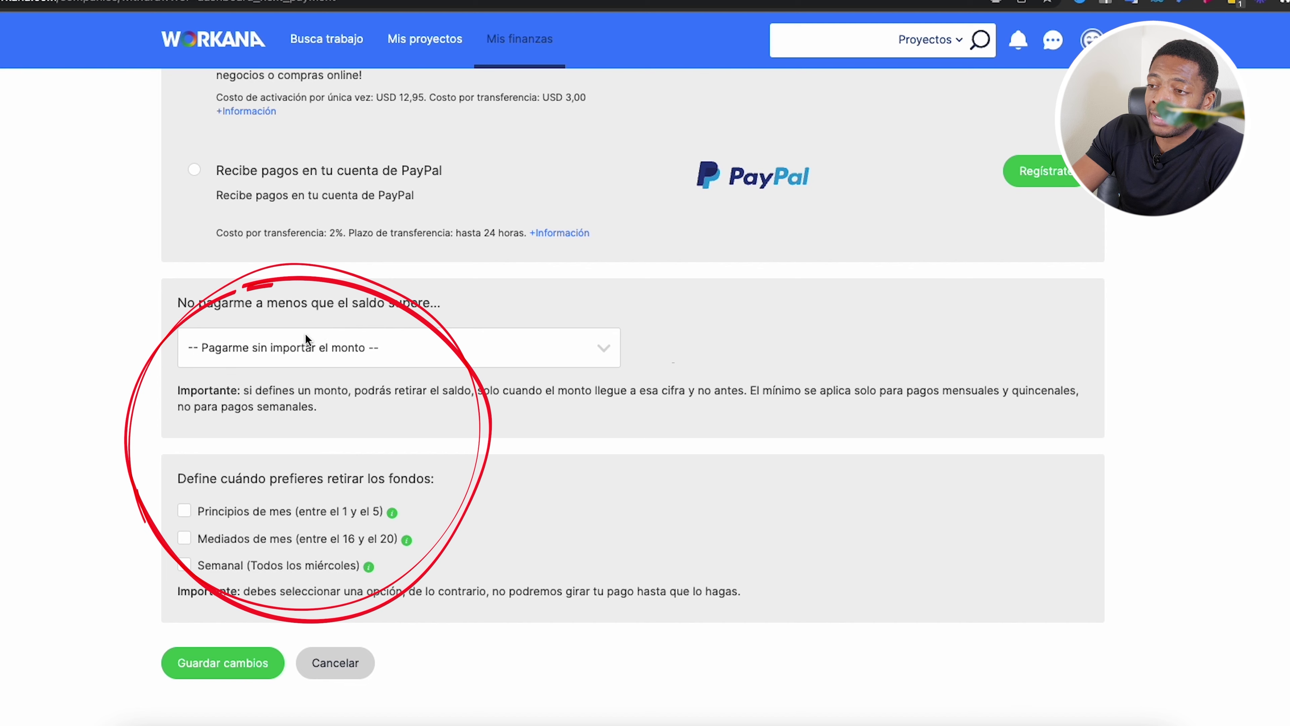
Set the minimum balance required for payment to USD 200 in the withdrawal options.
click(283, 351)
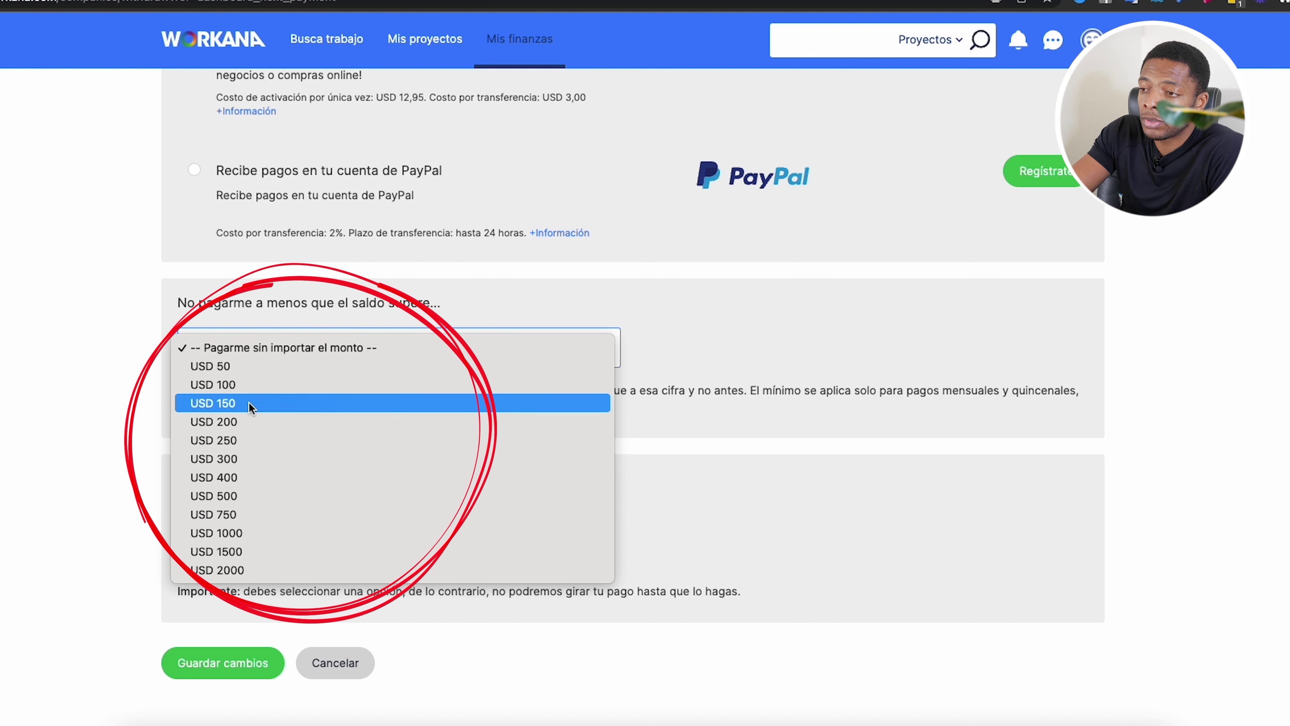
click(211, 421)
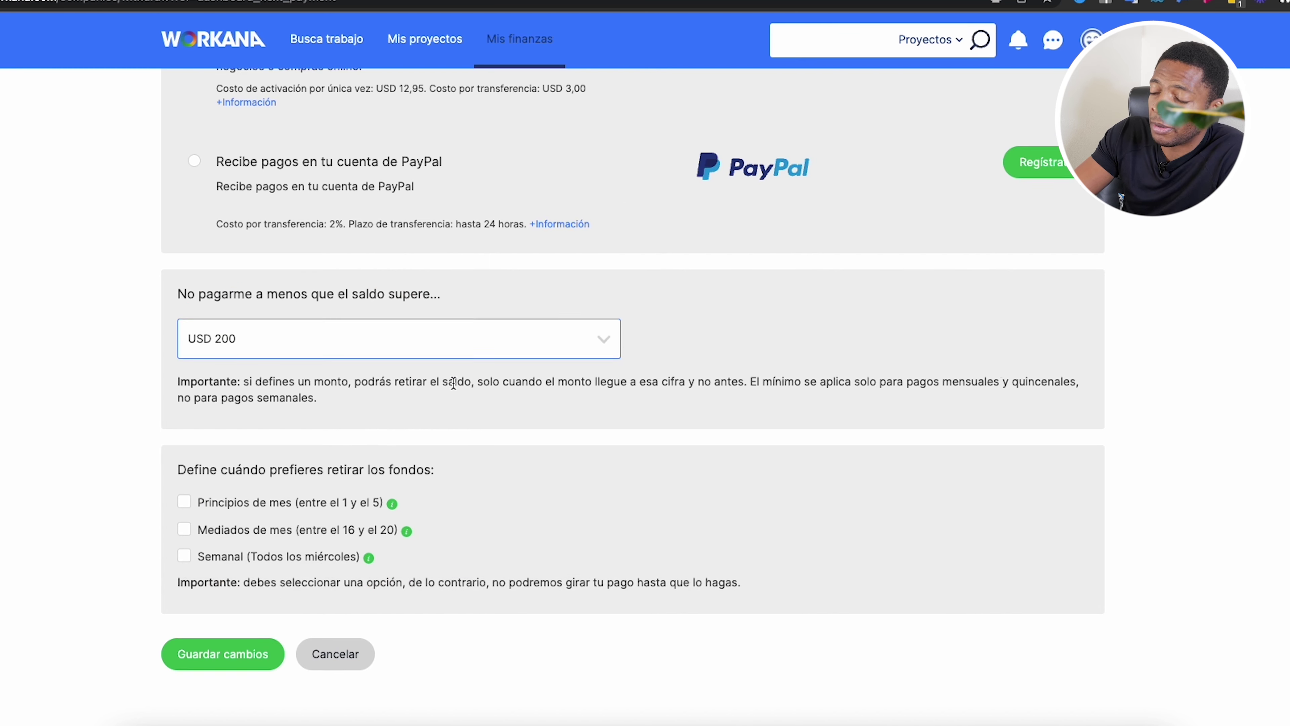
scroll(454, 382, down, 5)
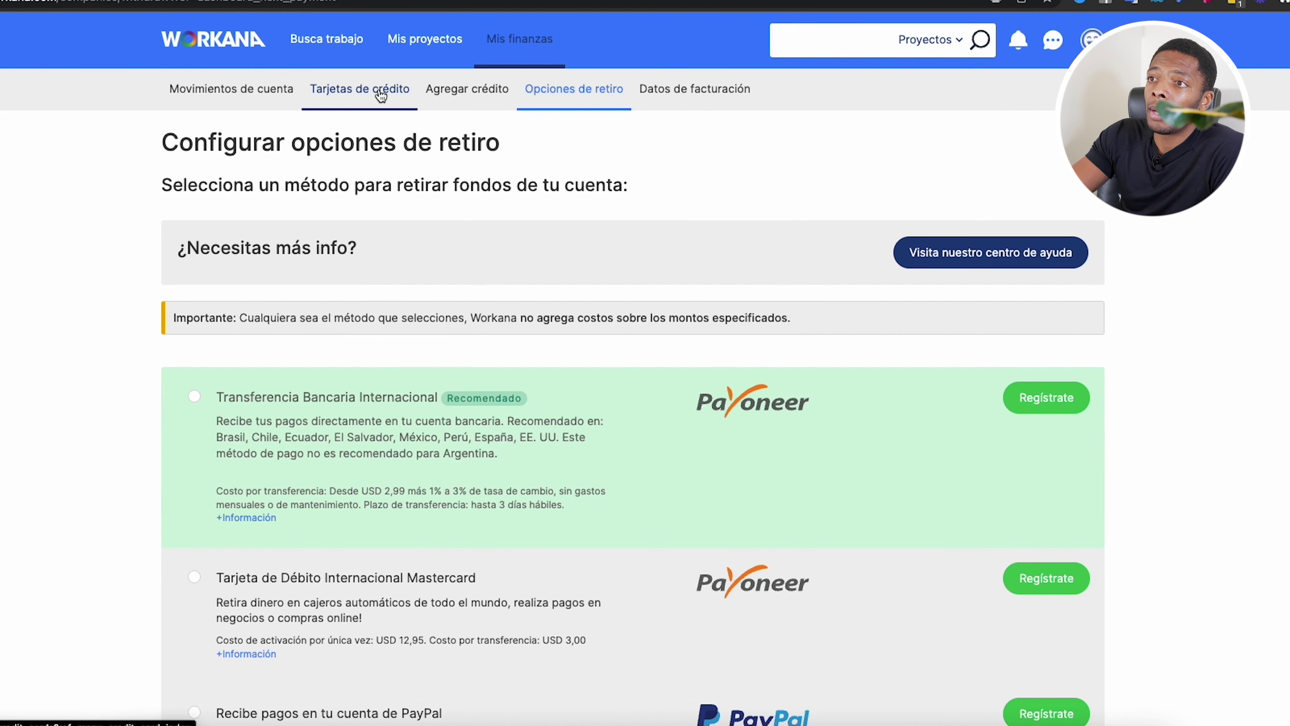
Open the associated credit cards section of the finances and look over its contents.
click(380, 91)
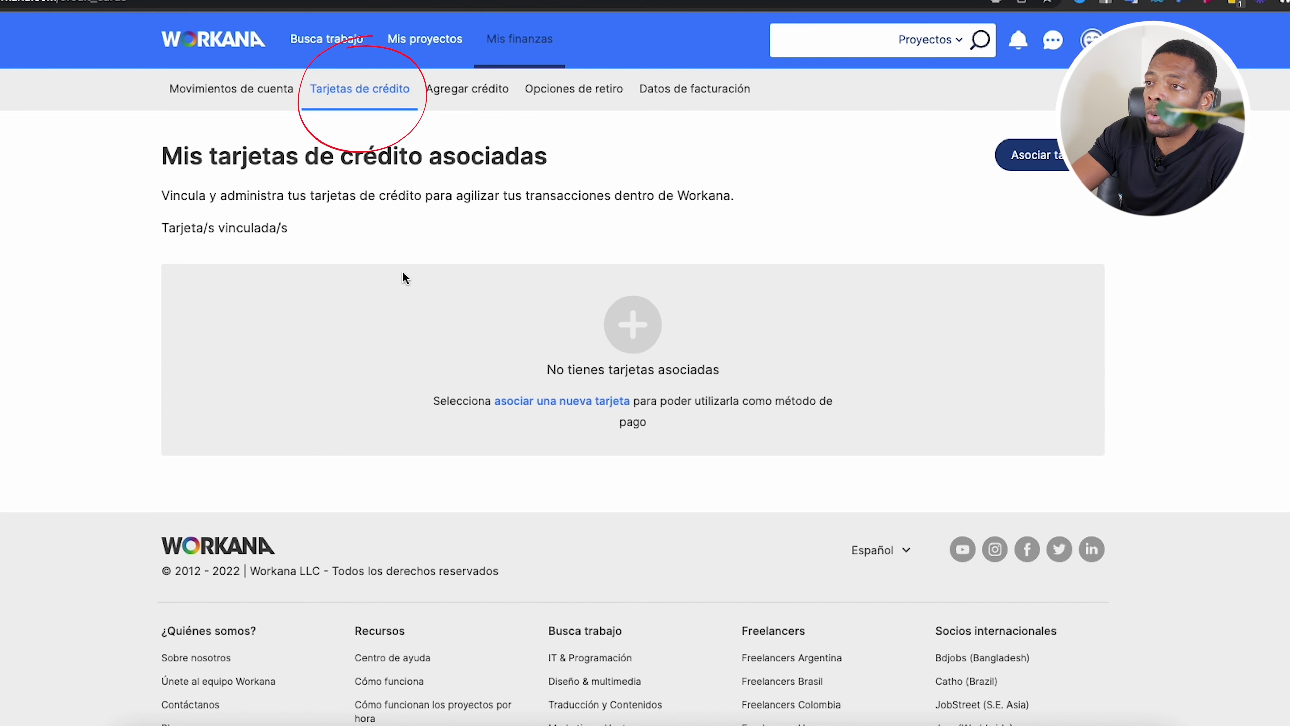
scroll(480, 262, down, 5)
scroll(477, 257, up, 5)
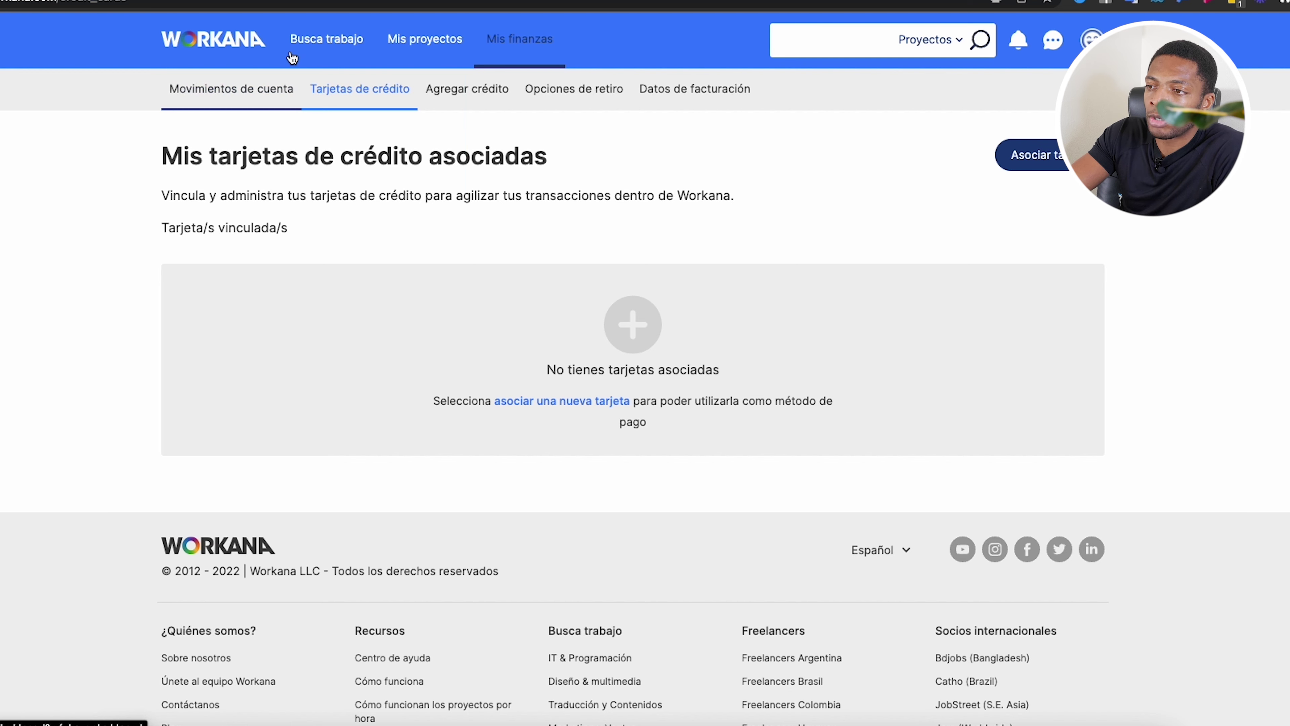
Open the project search and examine the available filters and the listed projects with their budgets, descriptions and required skills.
mouse_move(299, 43)
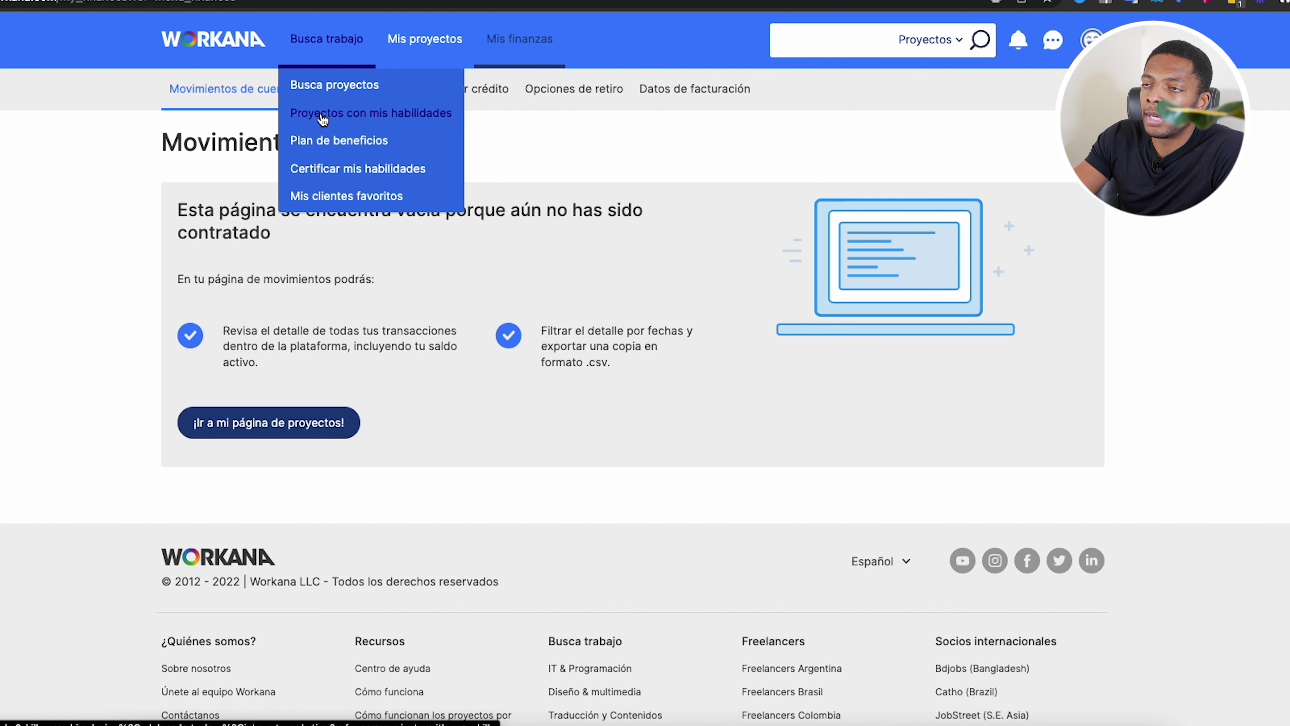
click(325, 90)
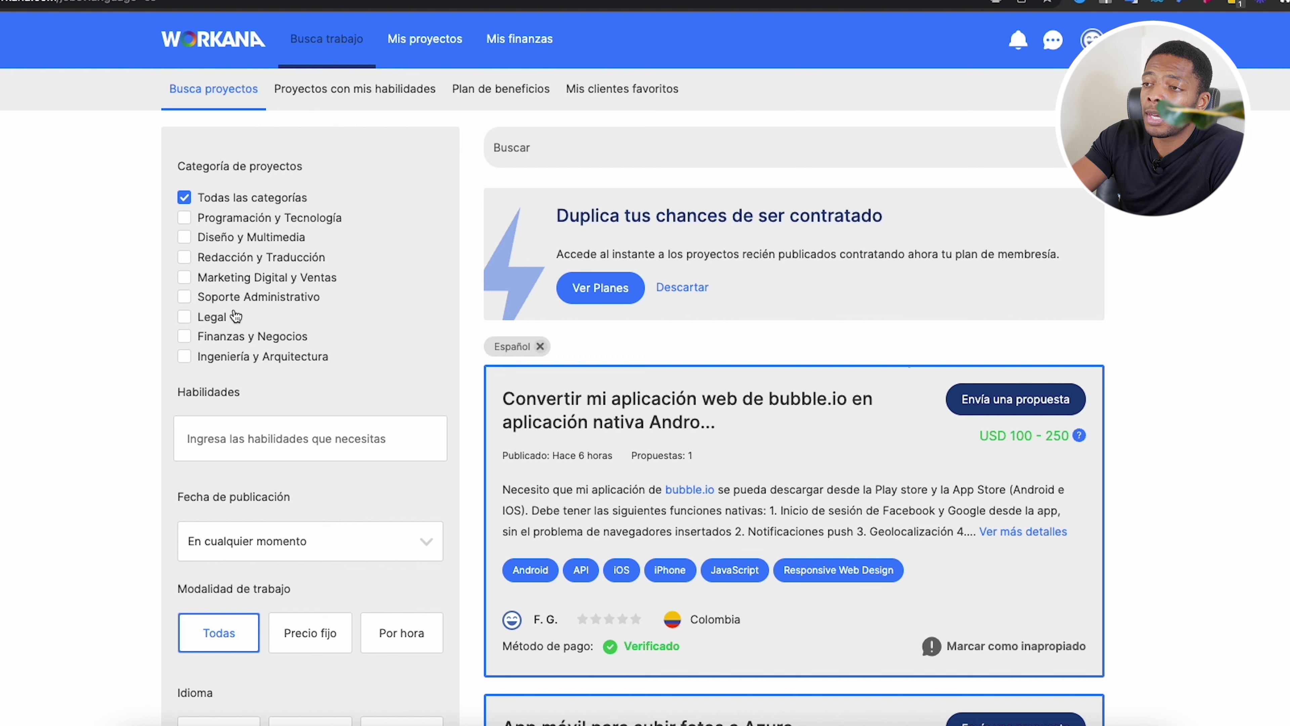
scroll(655, 328, down, 8)
scroll(653, 324, up, 6)
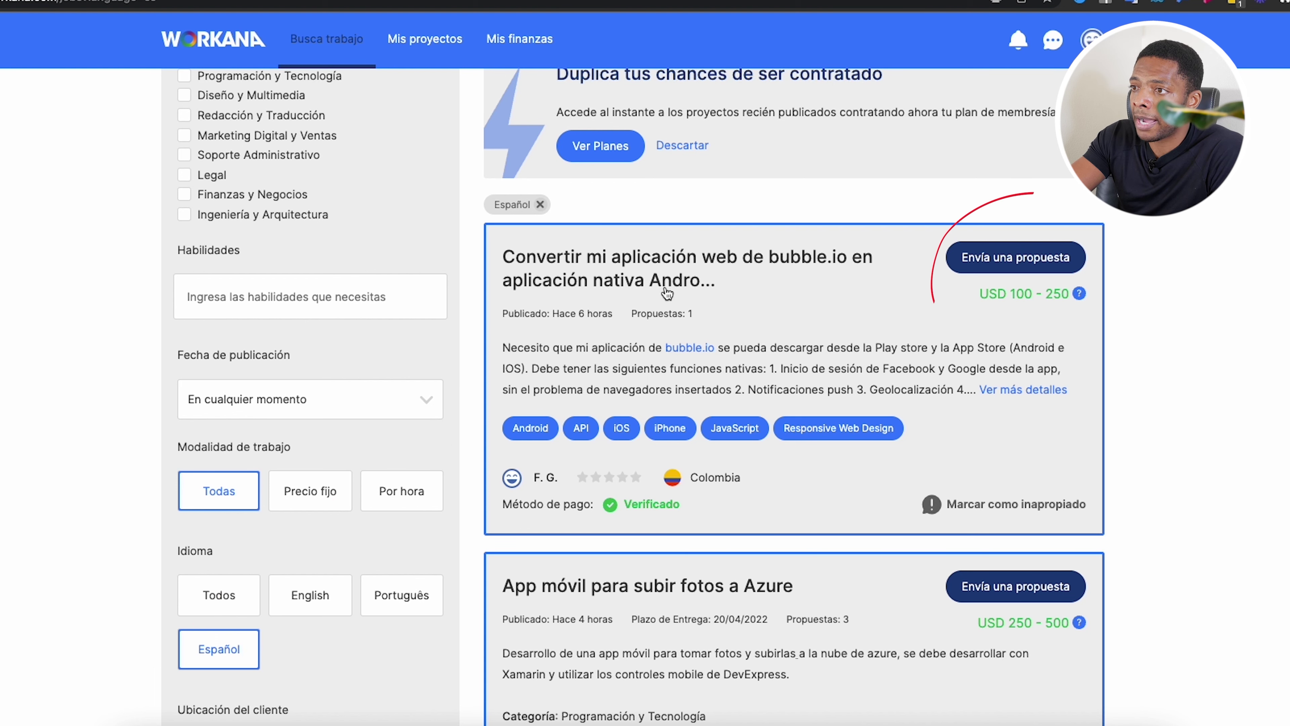
scroll(555, 348, down, 3)
scroll(556, 349, down, 2)
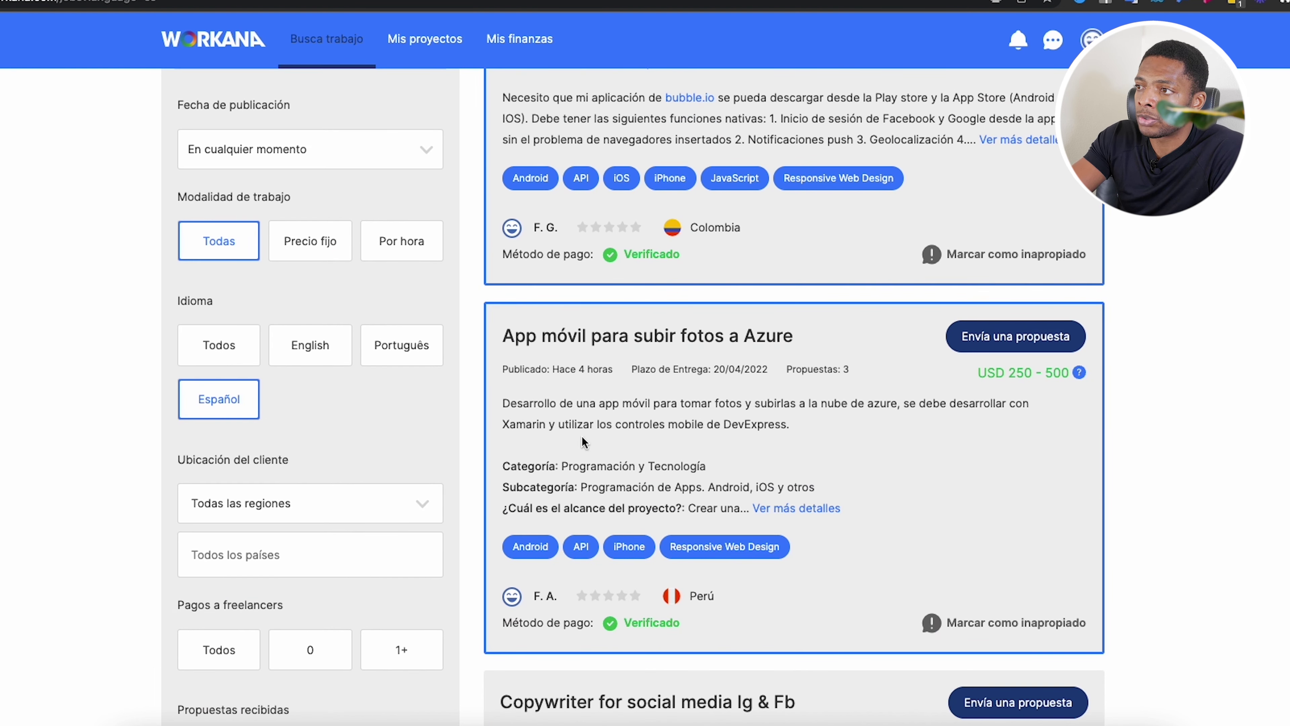
scroll(556, 439, down, 4)
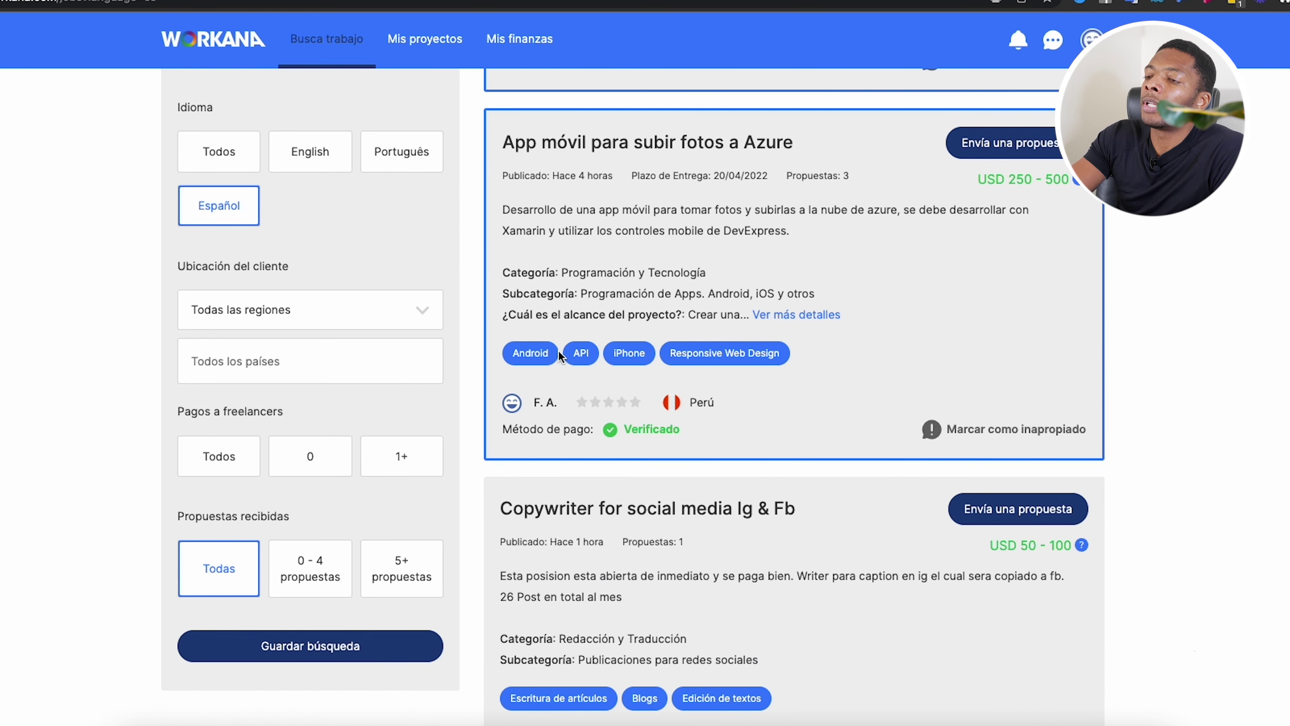
scroll(583, 452, down, 10)
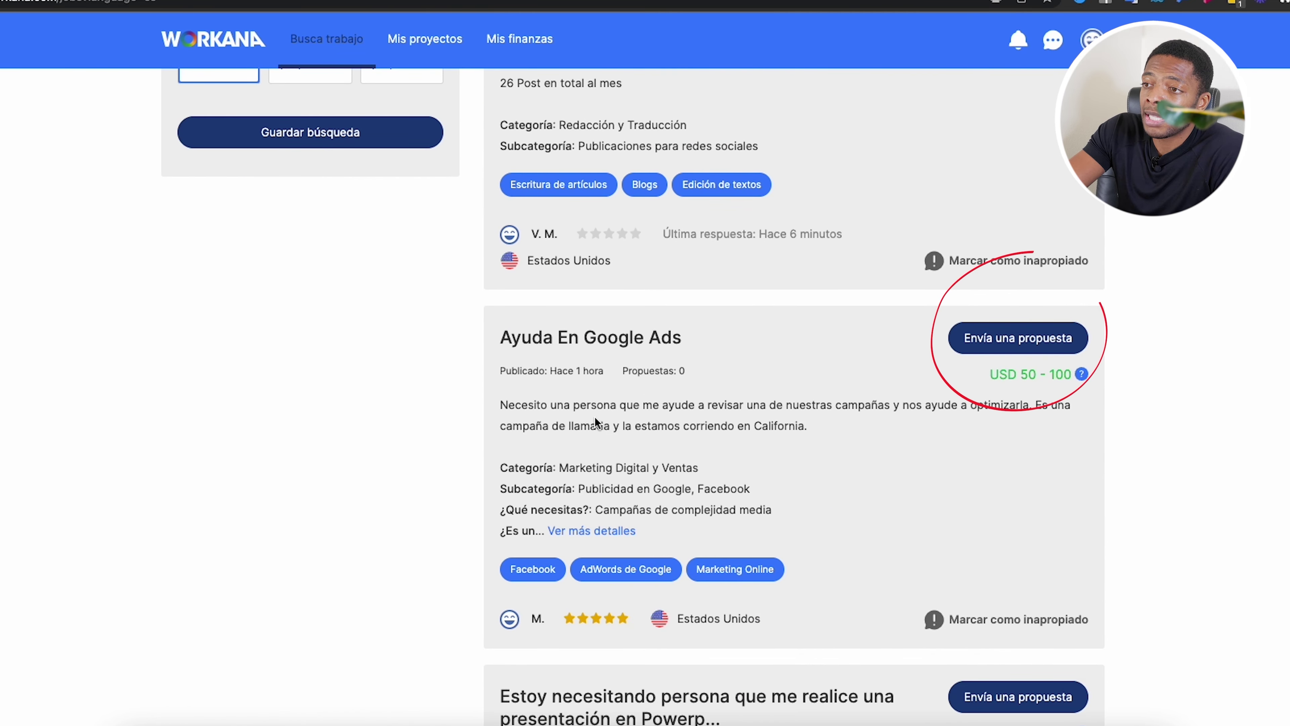
scroll(594, 417, up, 6)
scroll(537, 365, up, 16)
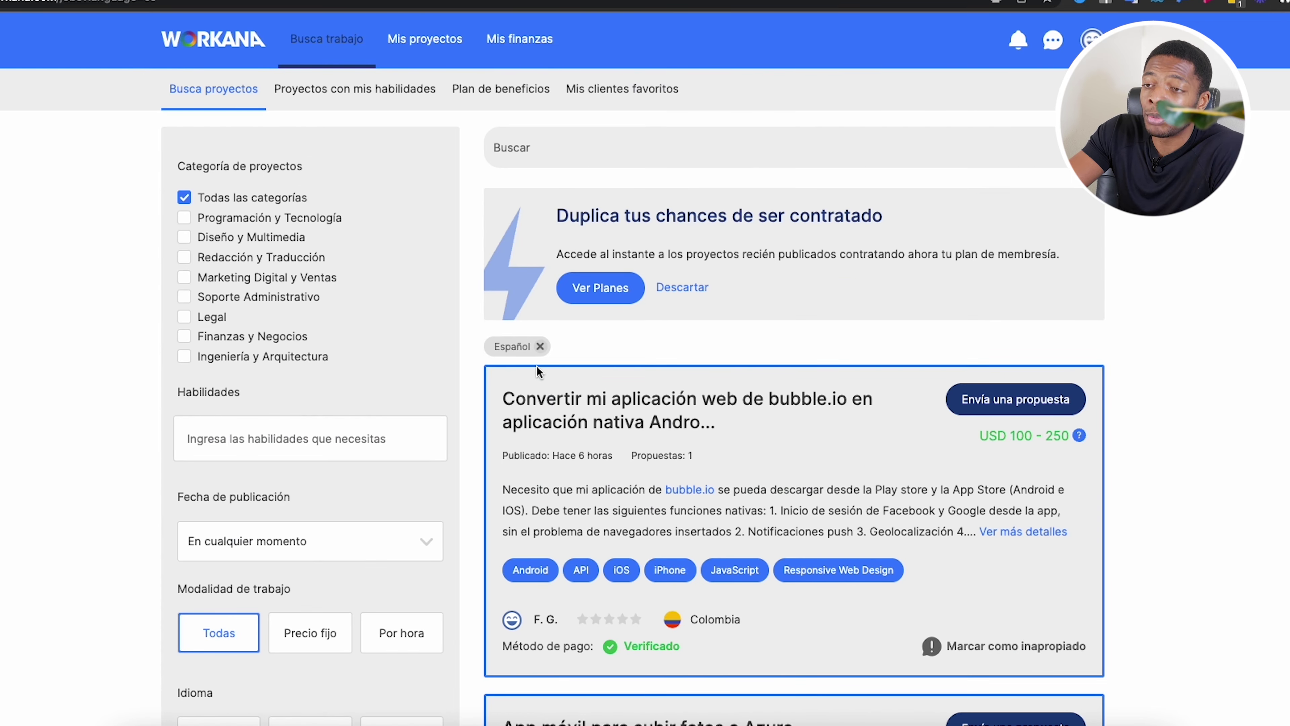